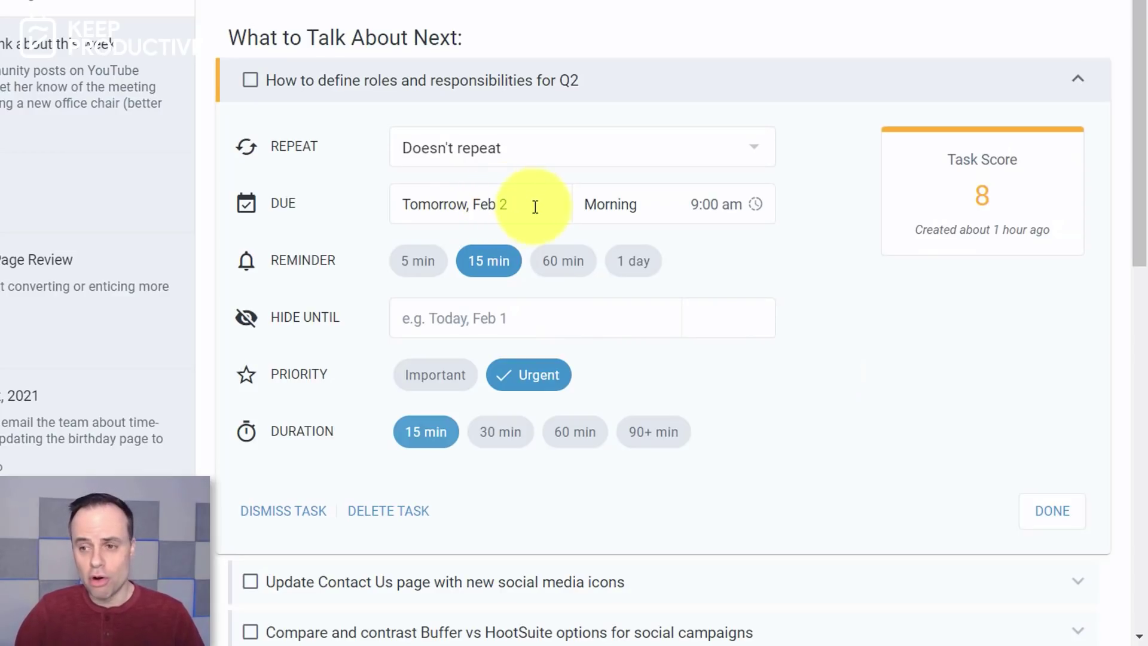
Open the Due date choices for the first task in the March Plans note.
left_click(466, 202)
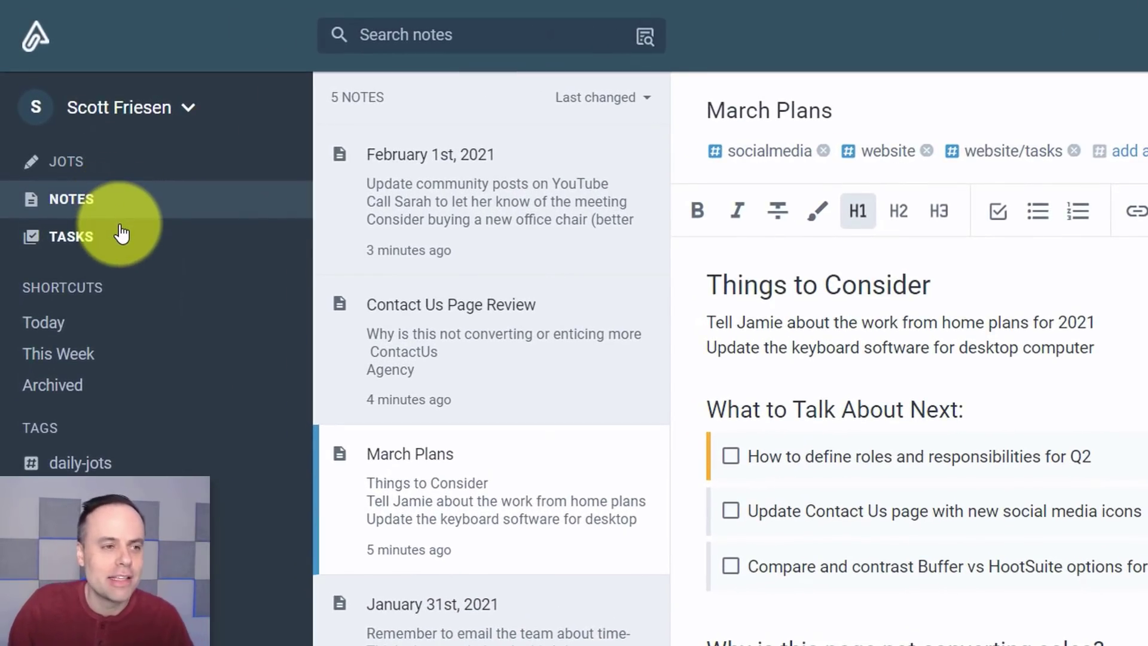
Compare the Jots, Notes and Tasks views, ending on the daily-jots feed with the February 1st entry.
left_click(124, 165)
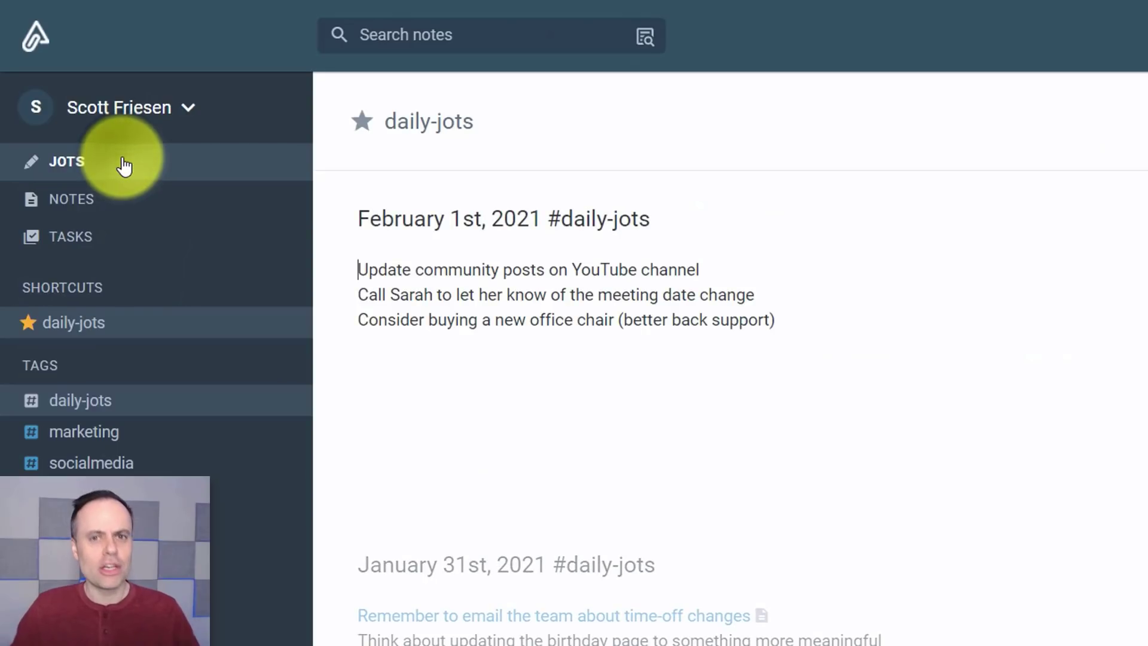
left_click(140, 209)
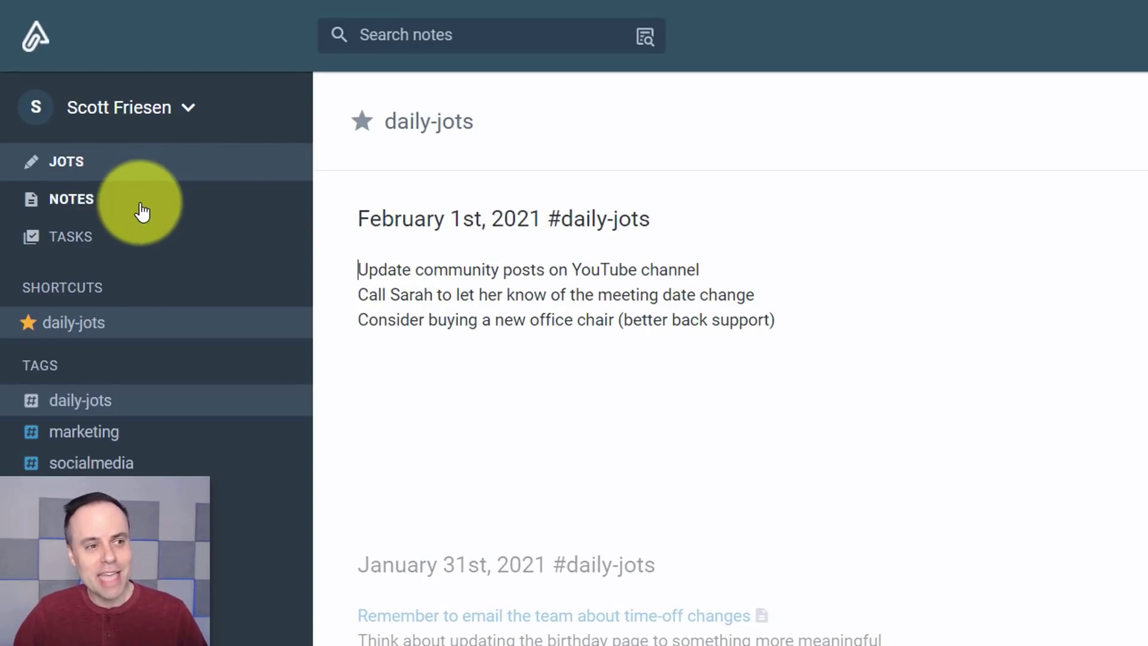
left_click(129, 245)
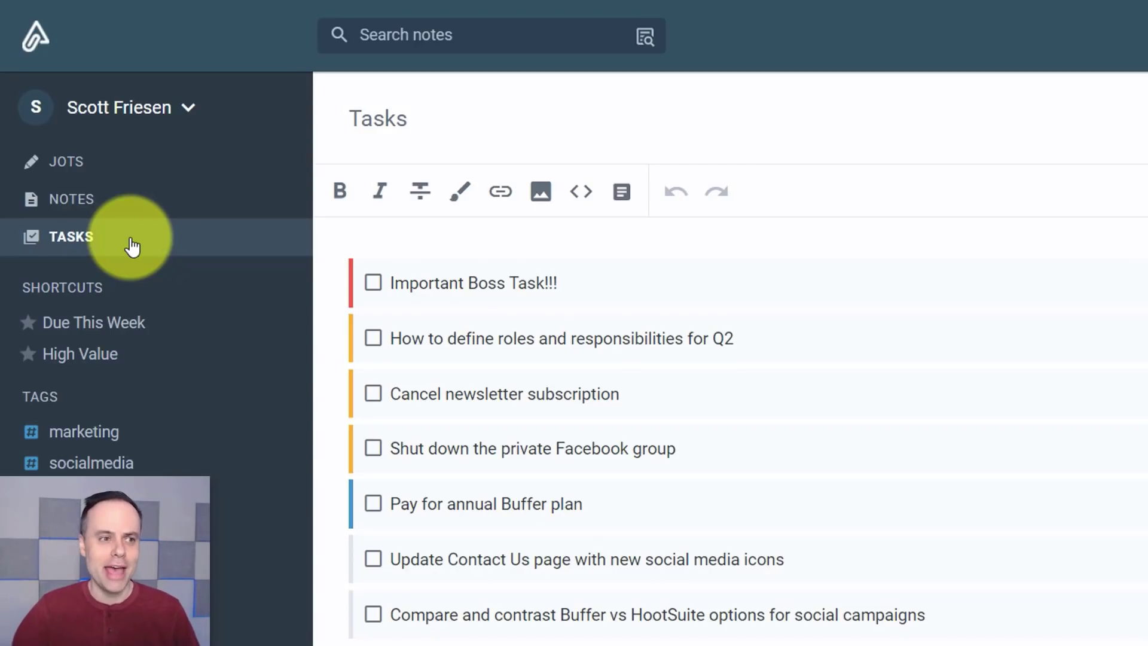
left_click(114, 203)
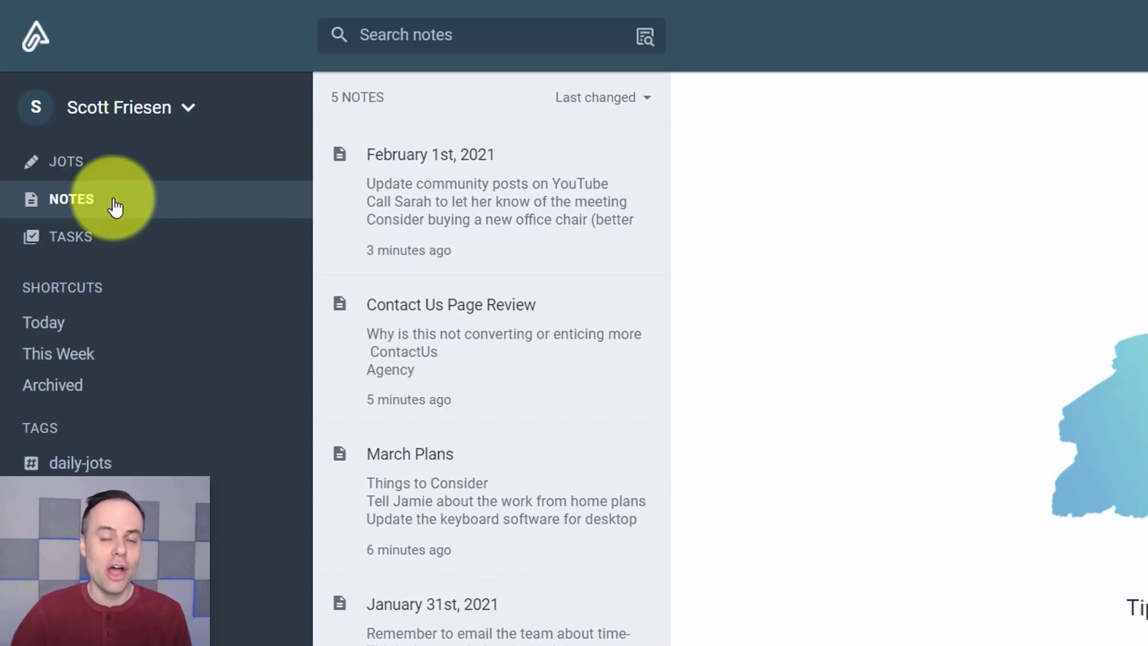
left_click(116, 246)
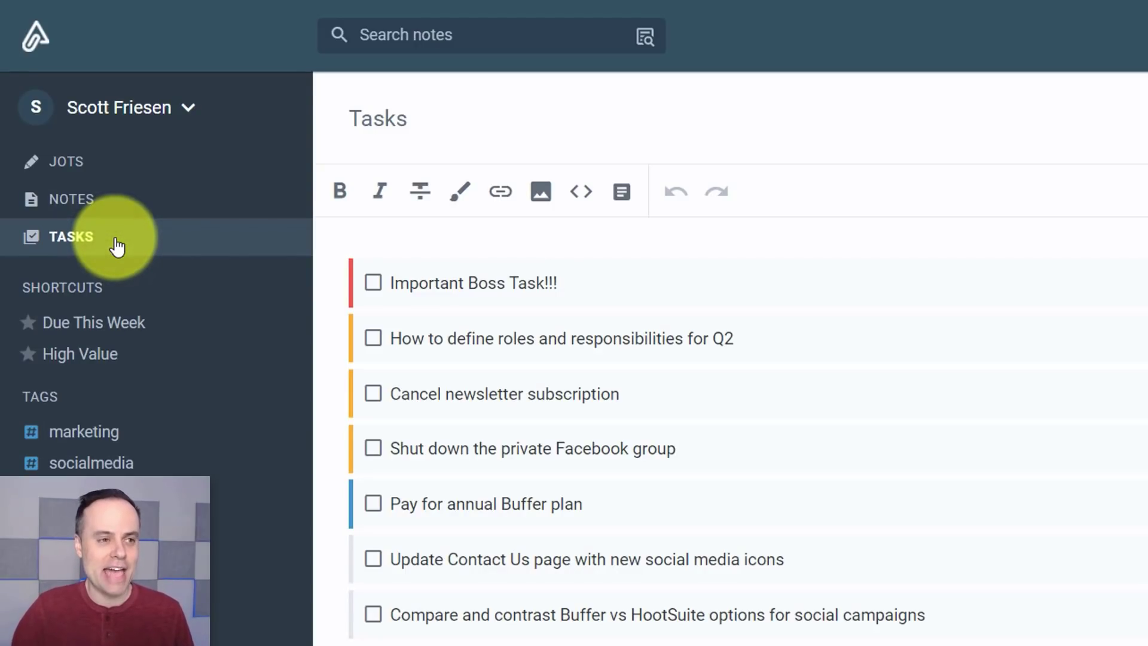
left_click(107, 166)
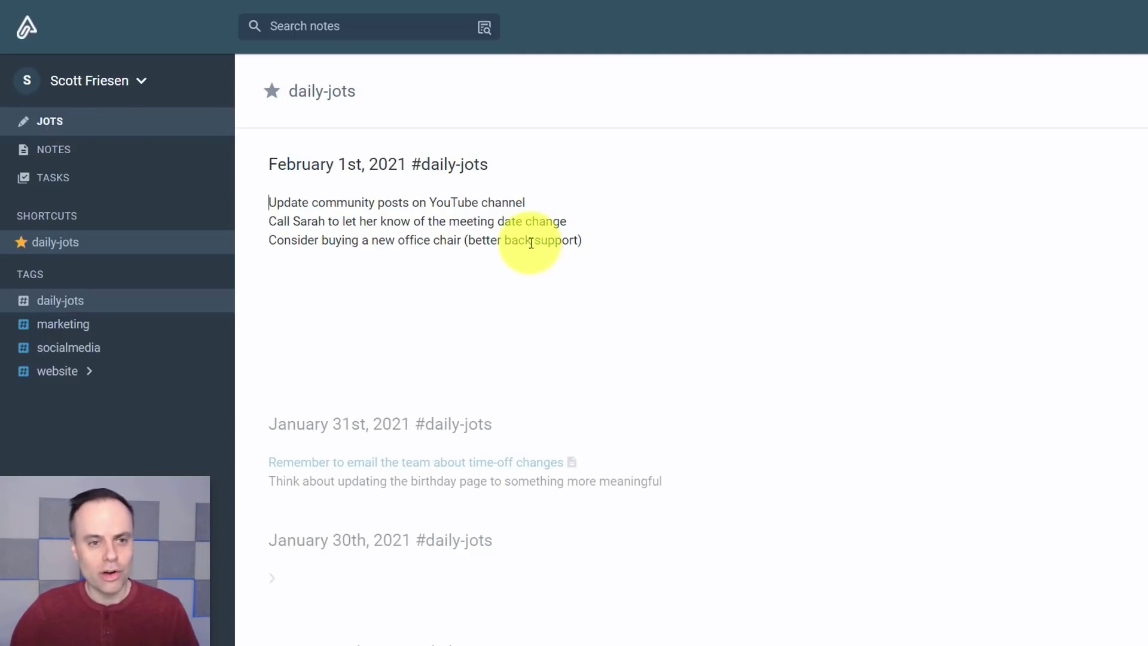
Start editing the February 1st jot and scroll the feed, then show the five-note Notes list.
left_click(544, 211)
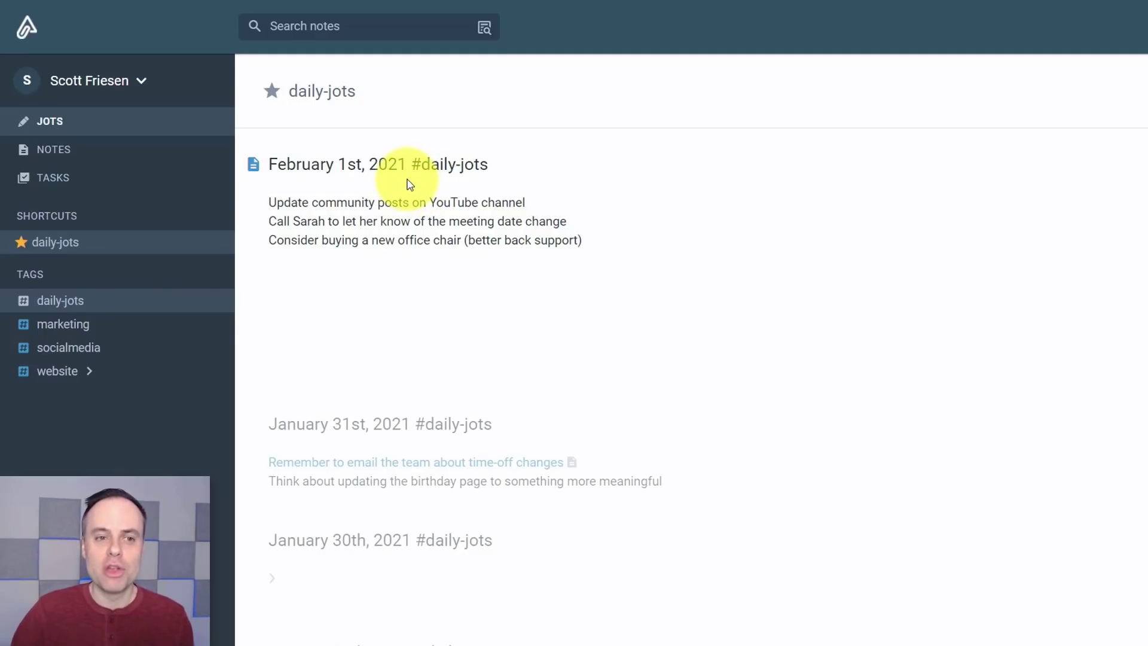
scroll(495, 276, "down", 5)
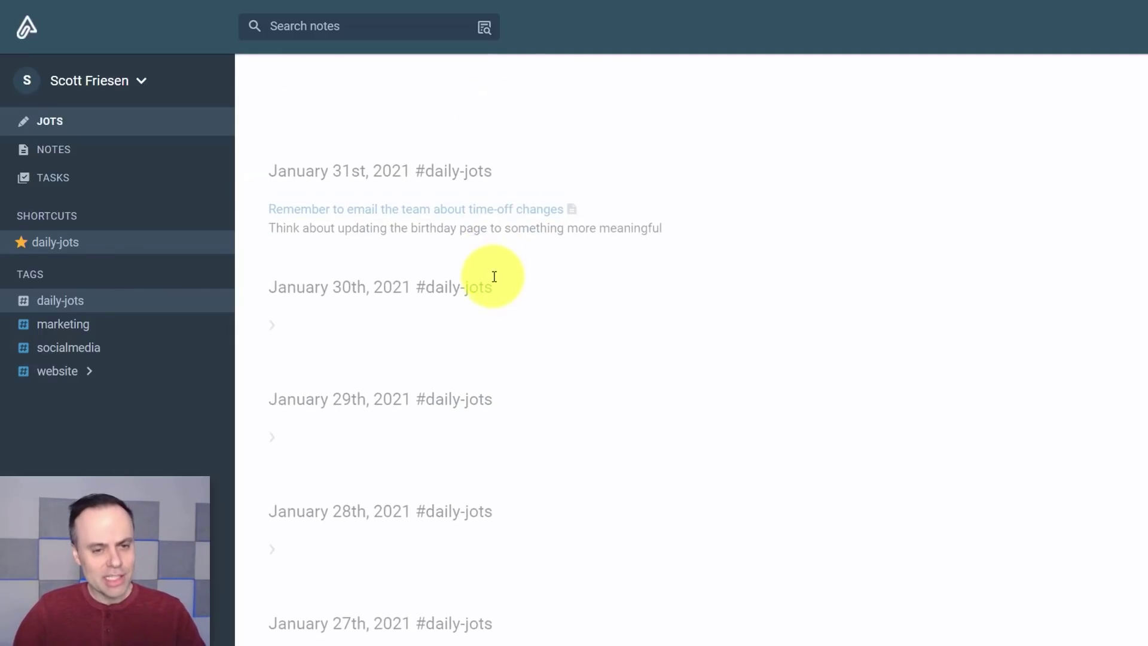
scroll(495, 286, "up", 5)
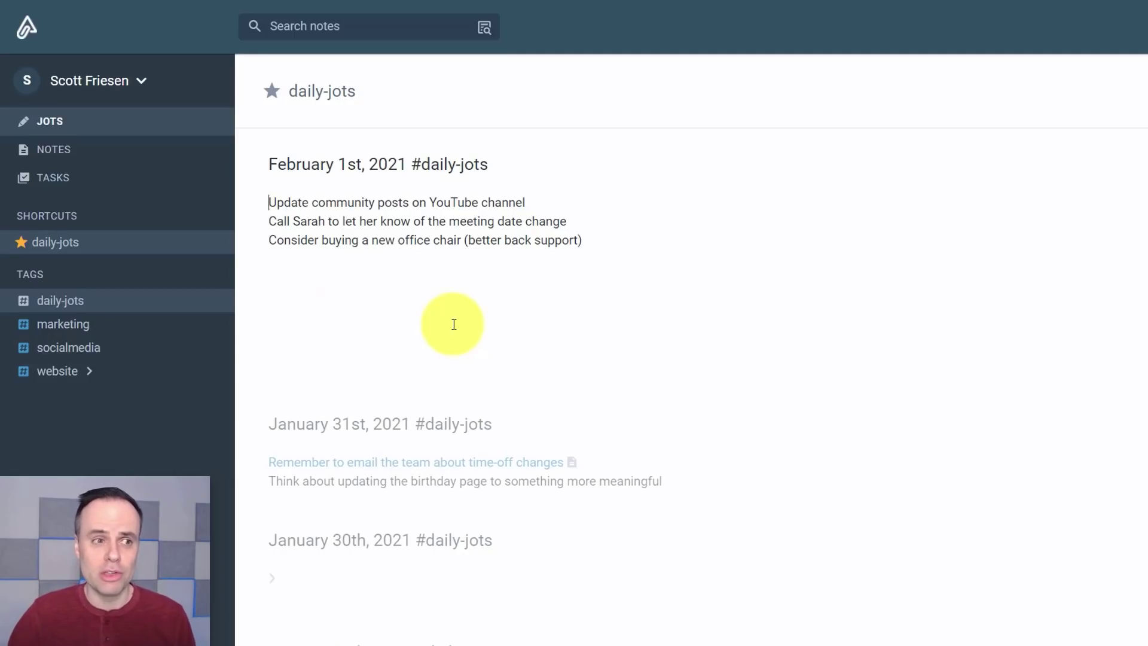
left_click(108, 149)
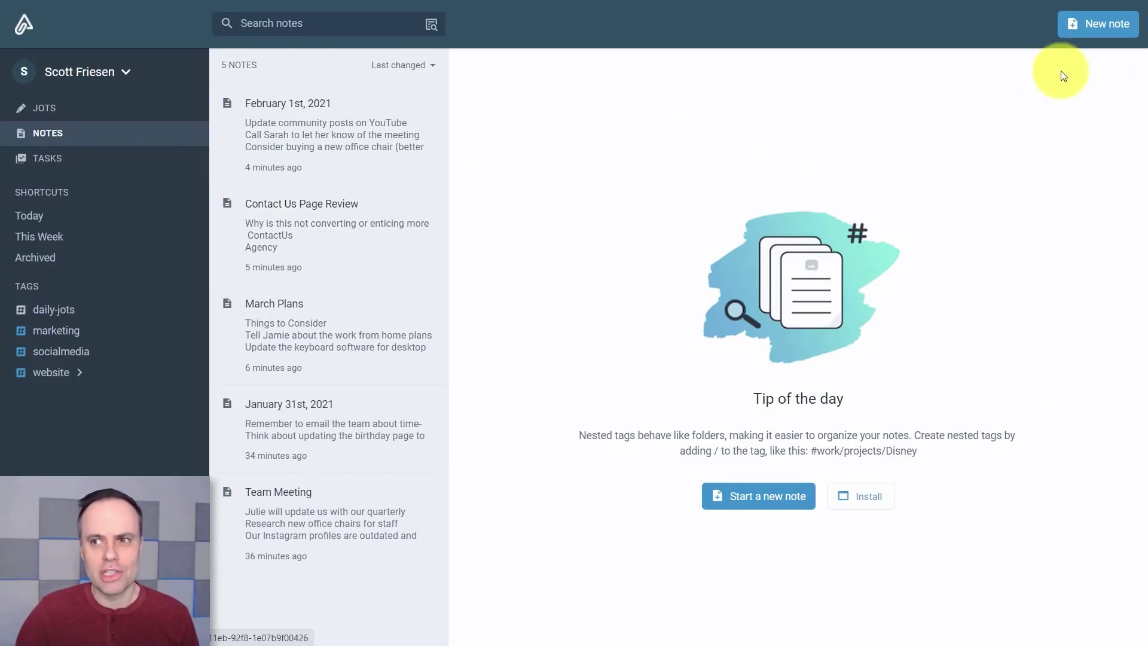
Create a blank untitled note, then return to Notes and open the February 1st, 2021 note.
left_click(1091, 23)
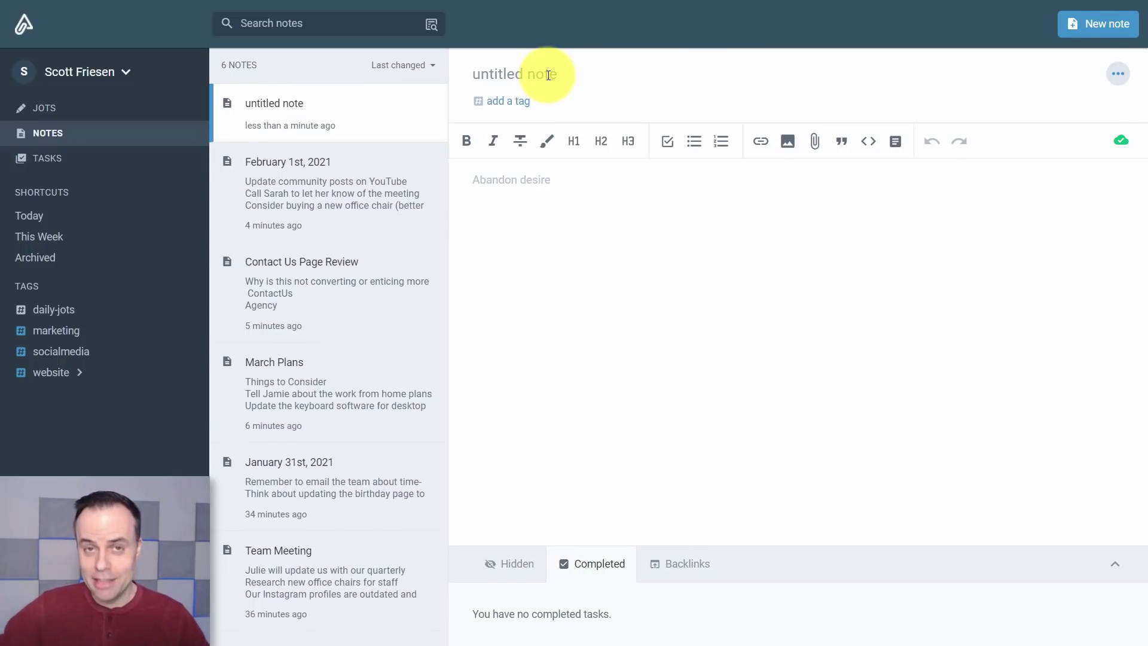
left_click(51, 107)
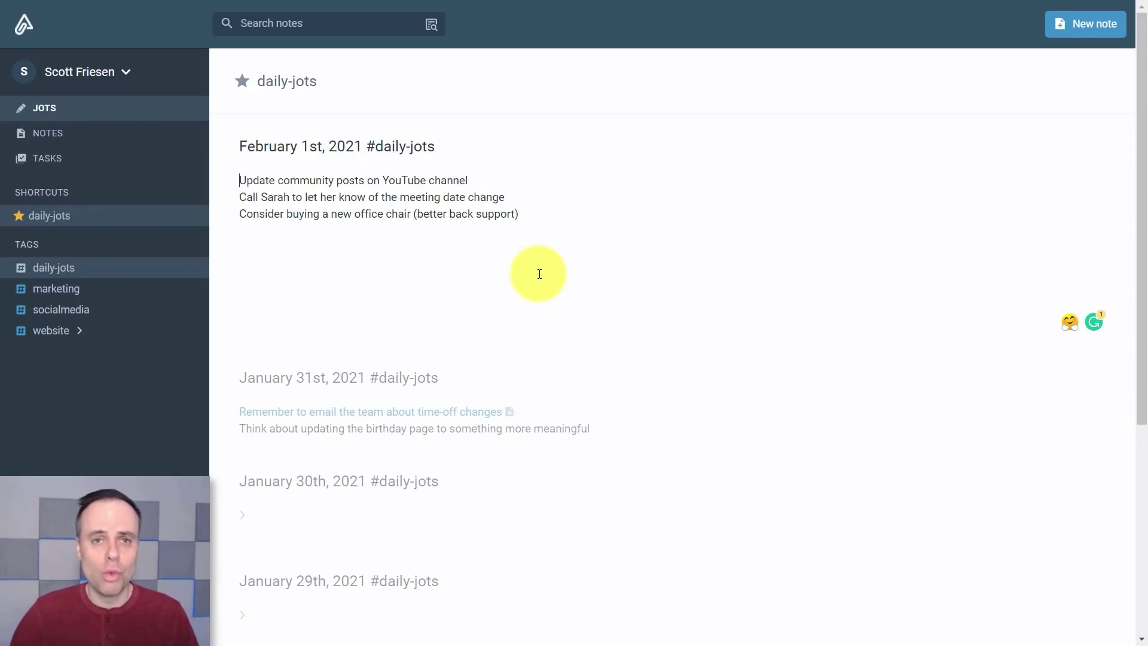
left_click(75, 133)
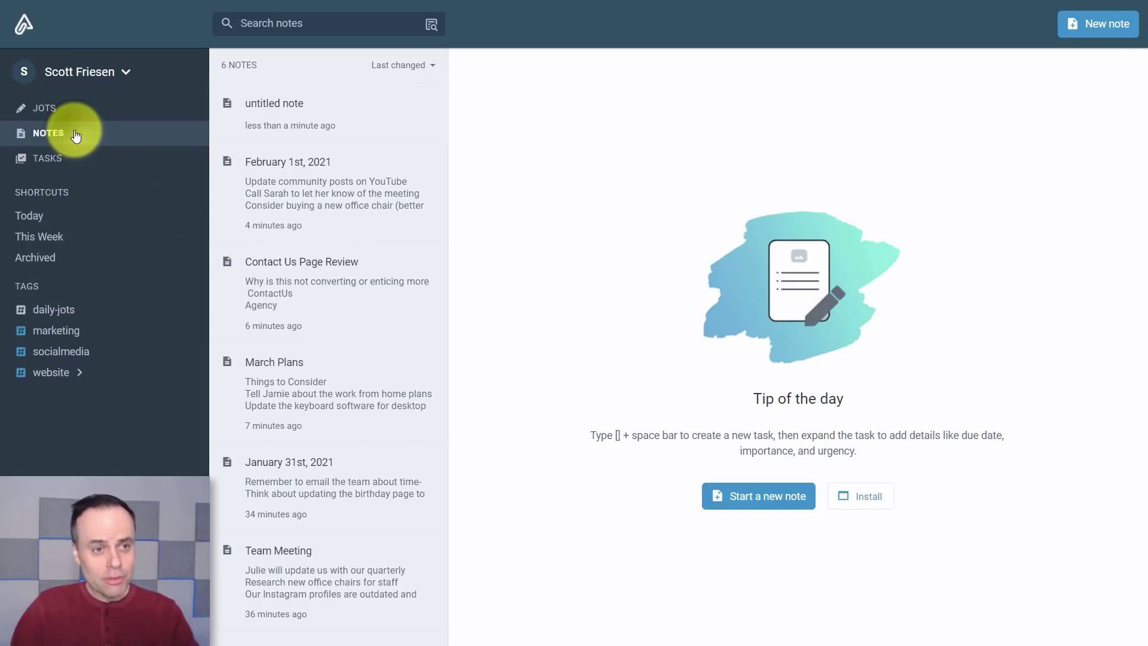
left_click(346, 192)
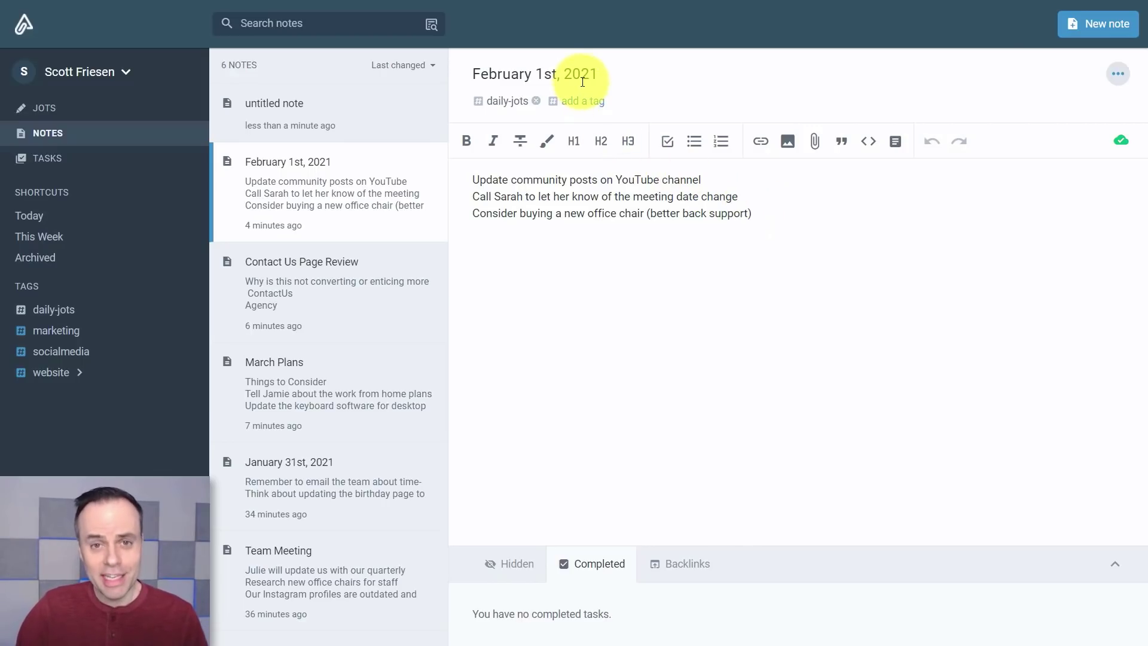
Rename the February 1st note to 'Things to think about this week' and view it in Jots.
triple_click(559, 68)
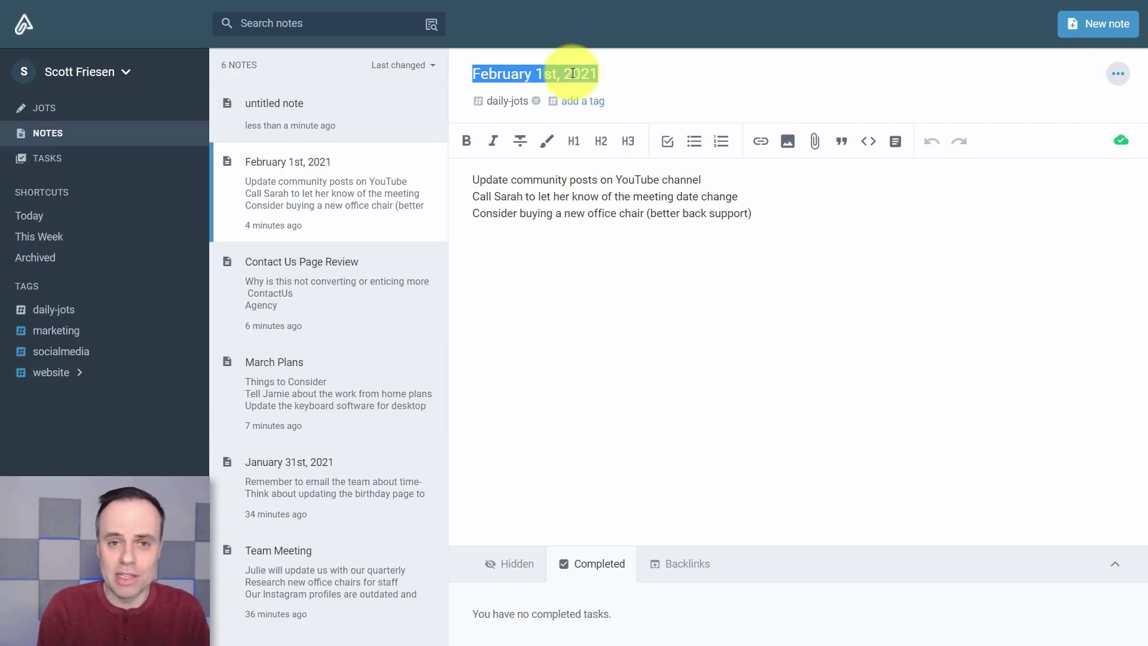
type("Th")
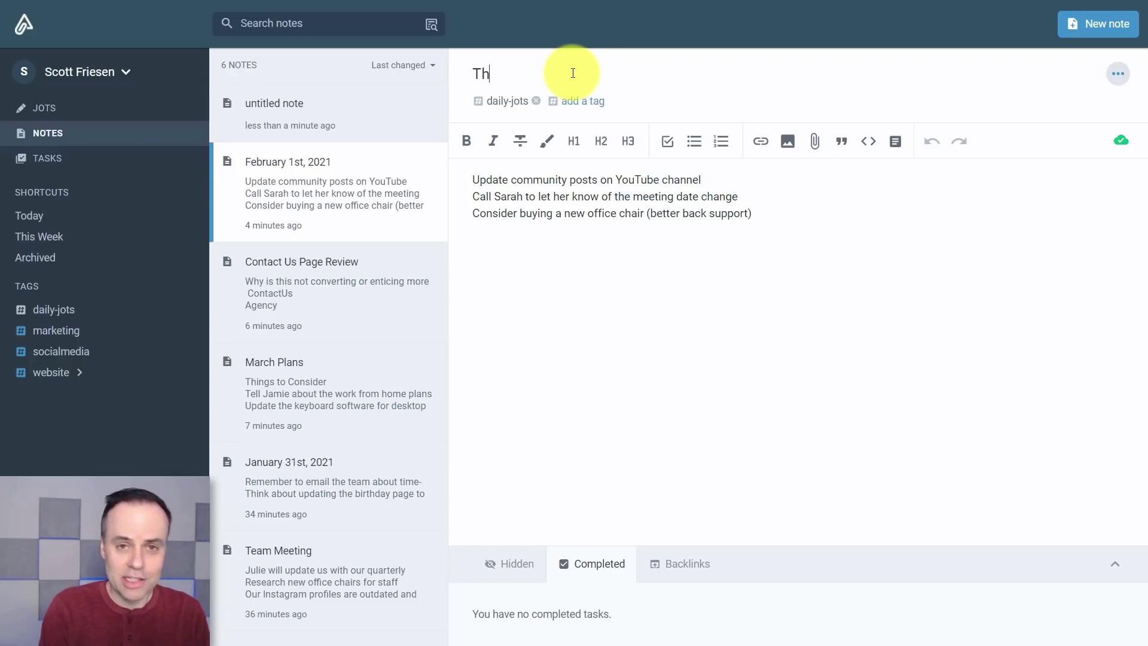
type("ings to think abo")
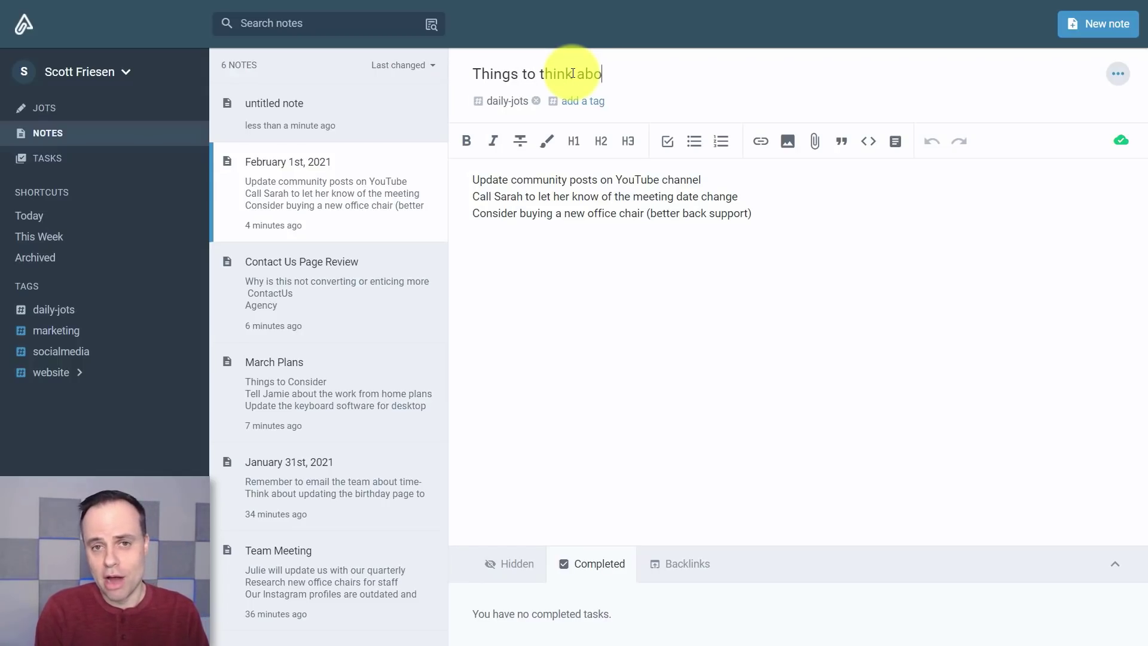
type("ut thi")
key("BackSpace")
key("BackSpace")
key("BackSpace")
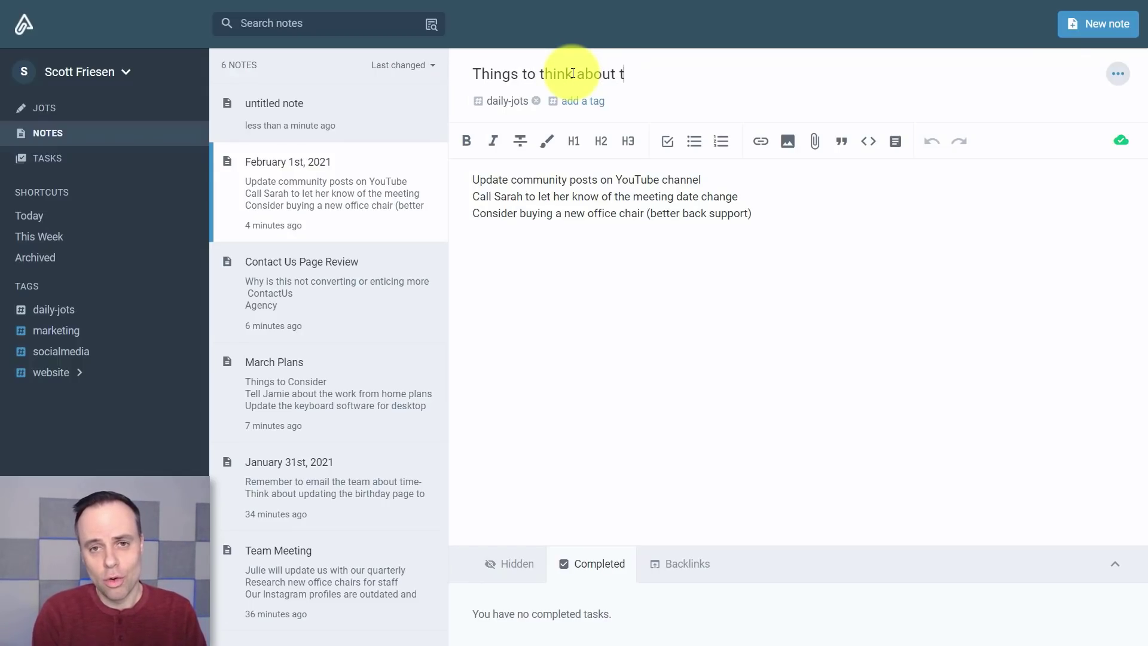
type("this week")
left_click(719, 272)
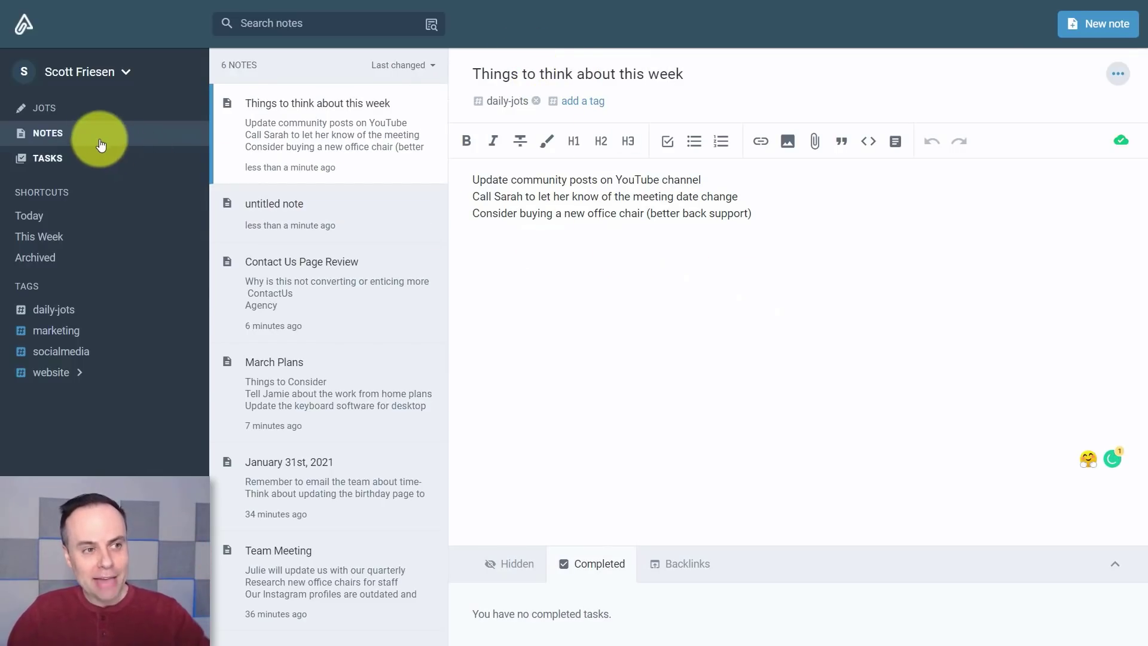
left_click(75, 112)
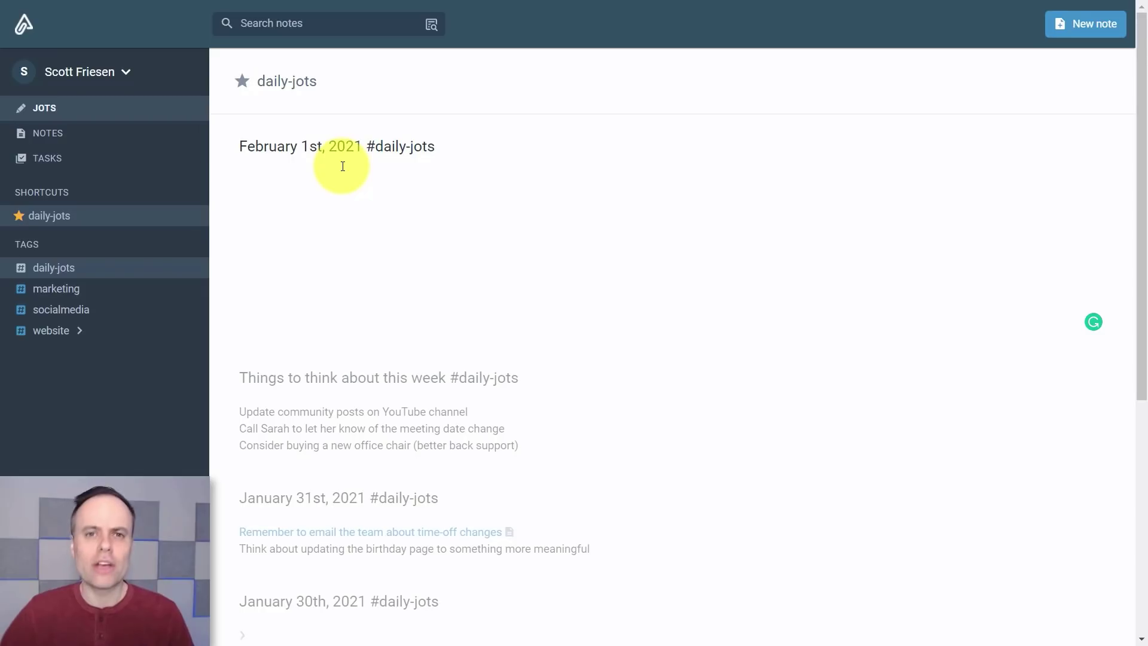
From the Notes list, open Contact Us Page Review, then the March Plans note.
left_click(69, 134)
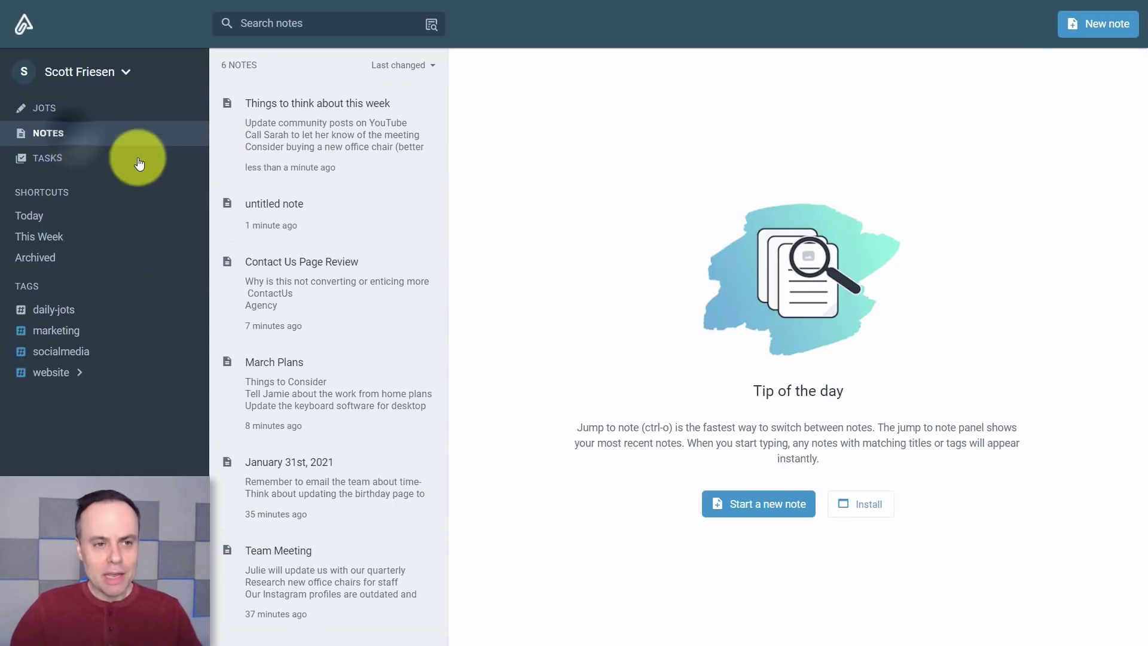
left_click(330, 288)
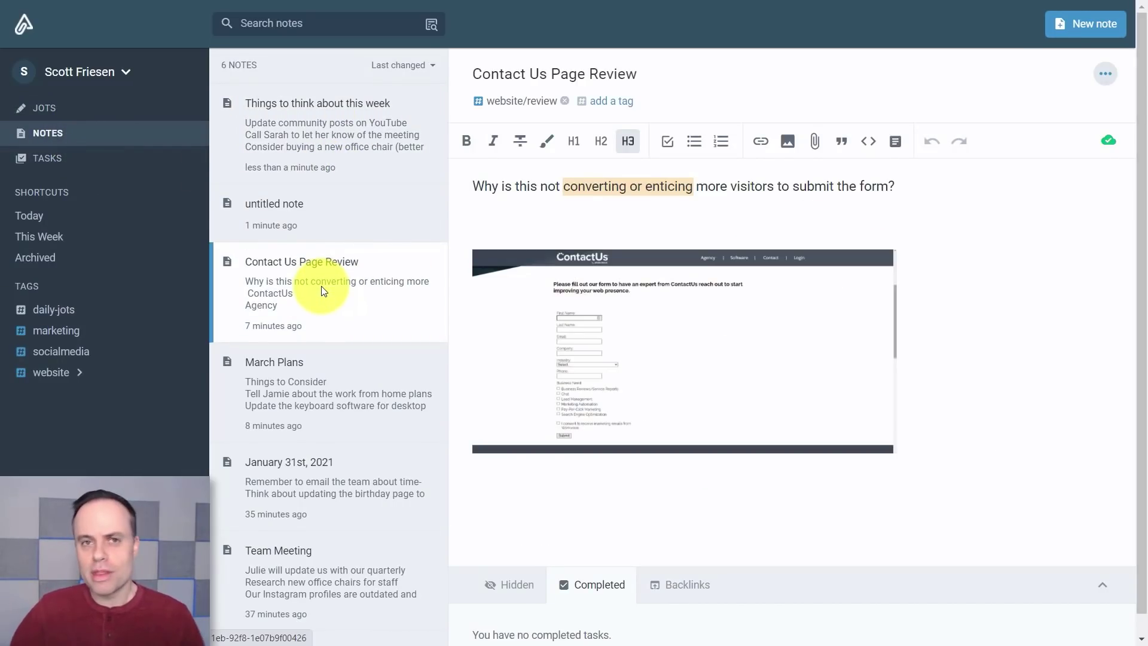
left_click(310, 406)
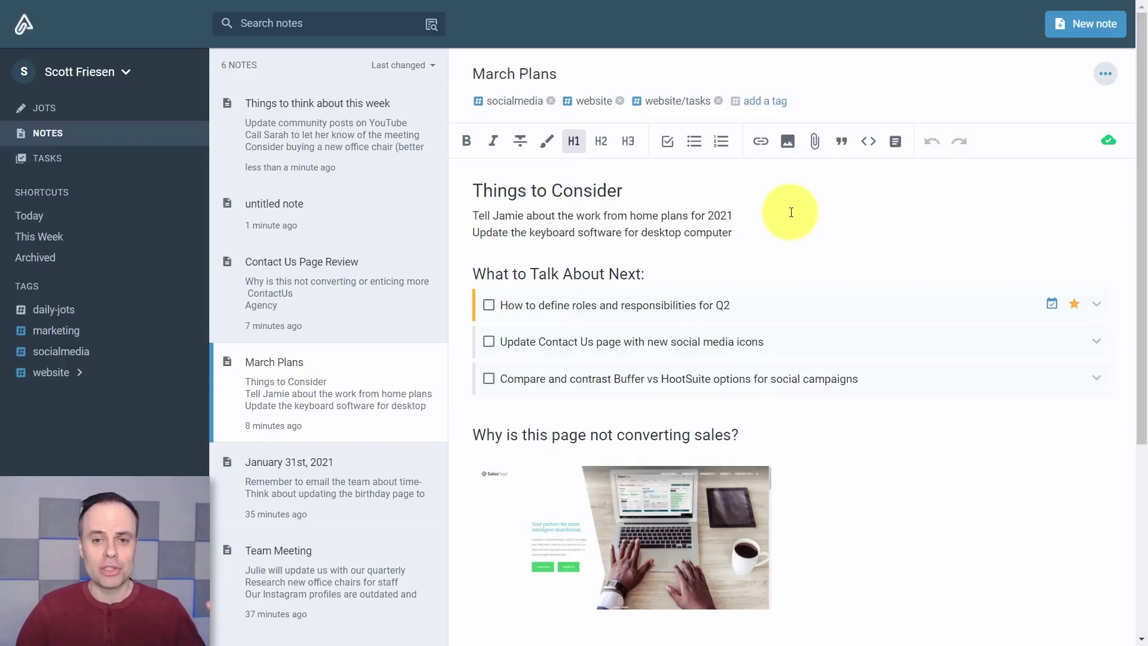
scroll(783, 215, "down", 1)
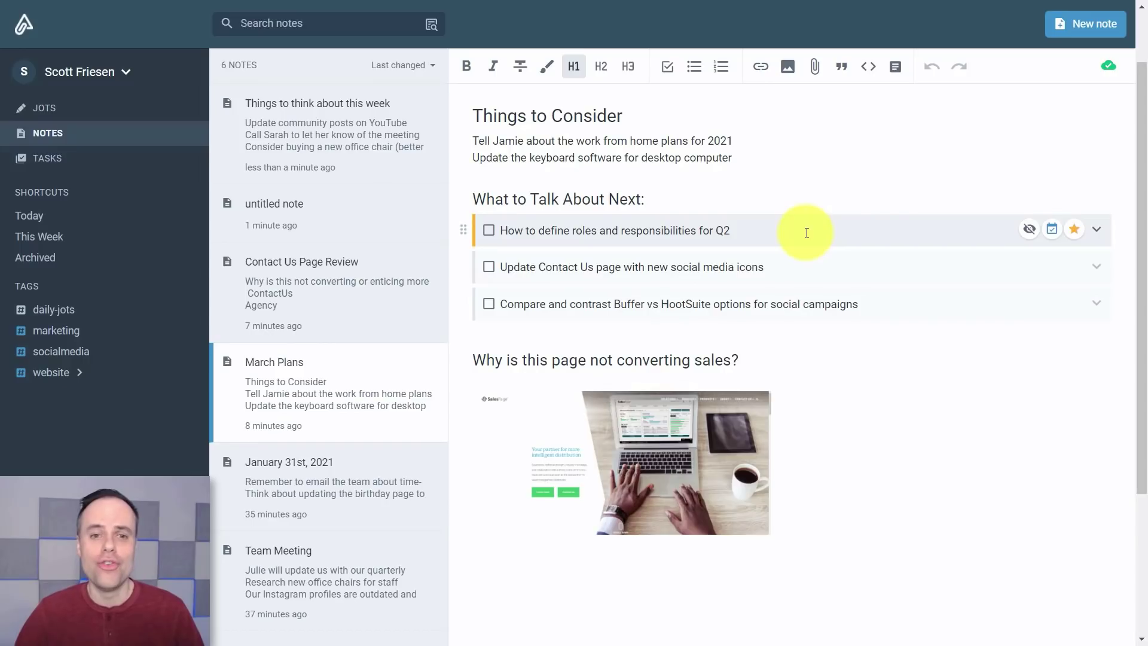
scroll(807, 233, "up", 1)
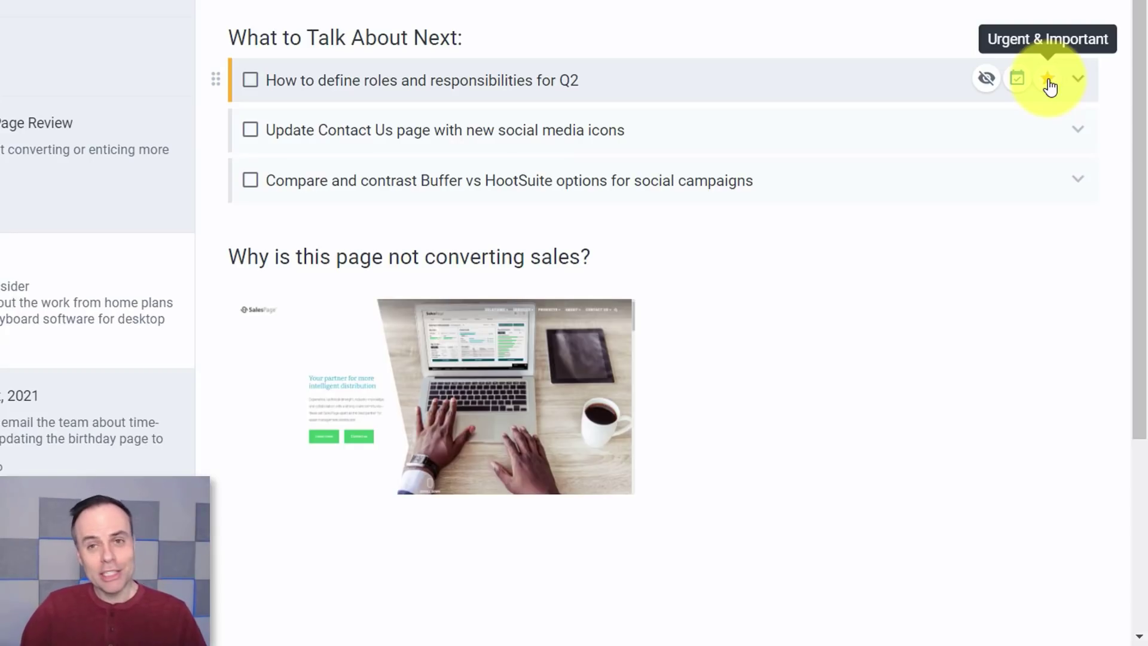
Give the Q2 roles task a 15 min reminder, drop Important, and set a 15 min duration.
left_click(1079, 80)
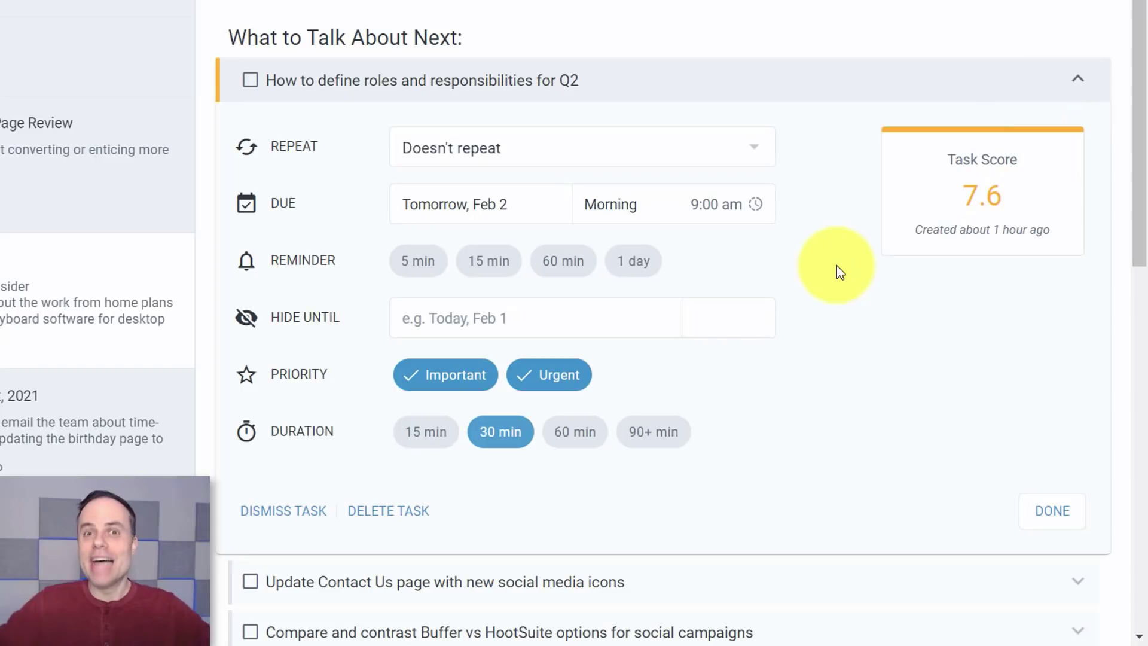
scroll(827, 271, "down", 2)
scroll(829, 274, "up", 2)
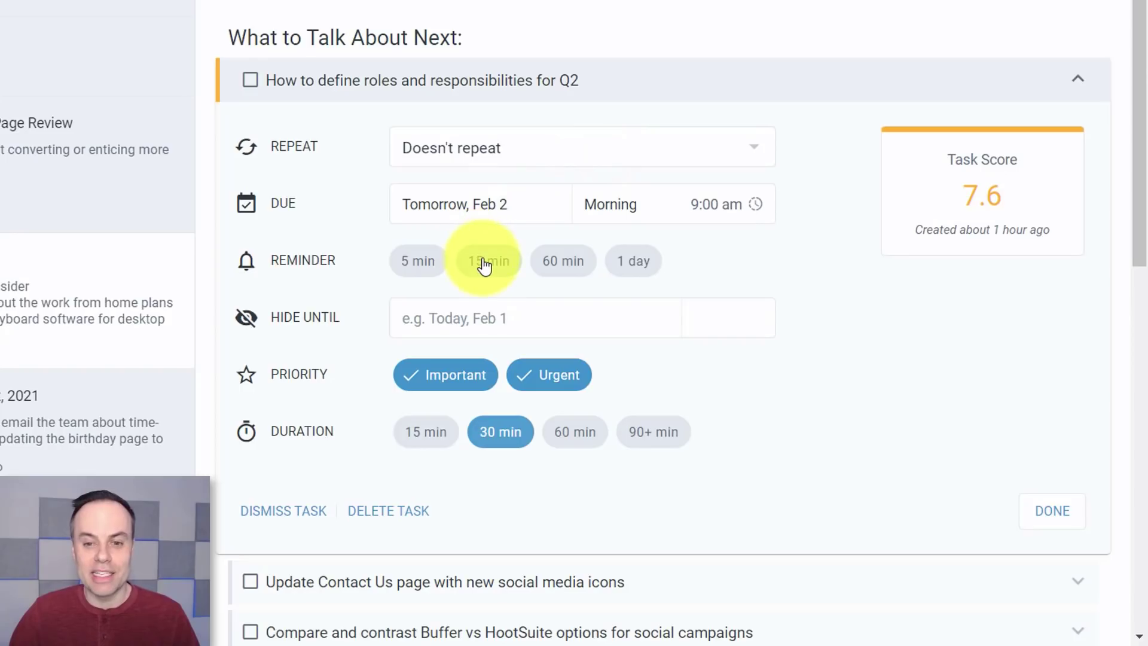
left_click(501, 269)
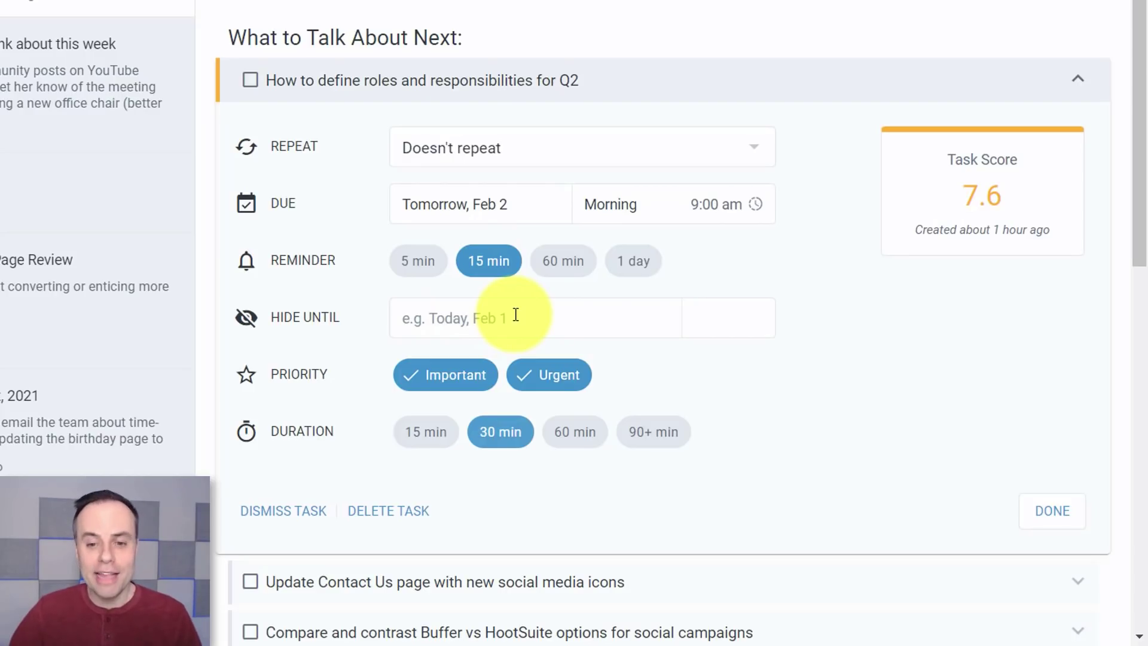
left_click(454, 383)
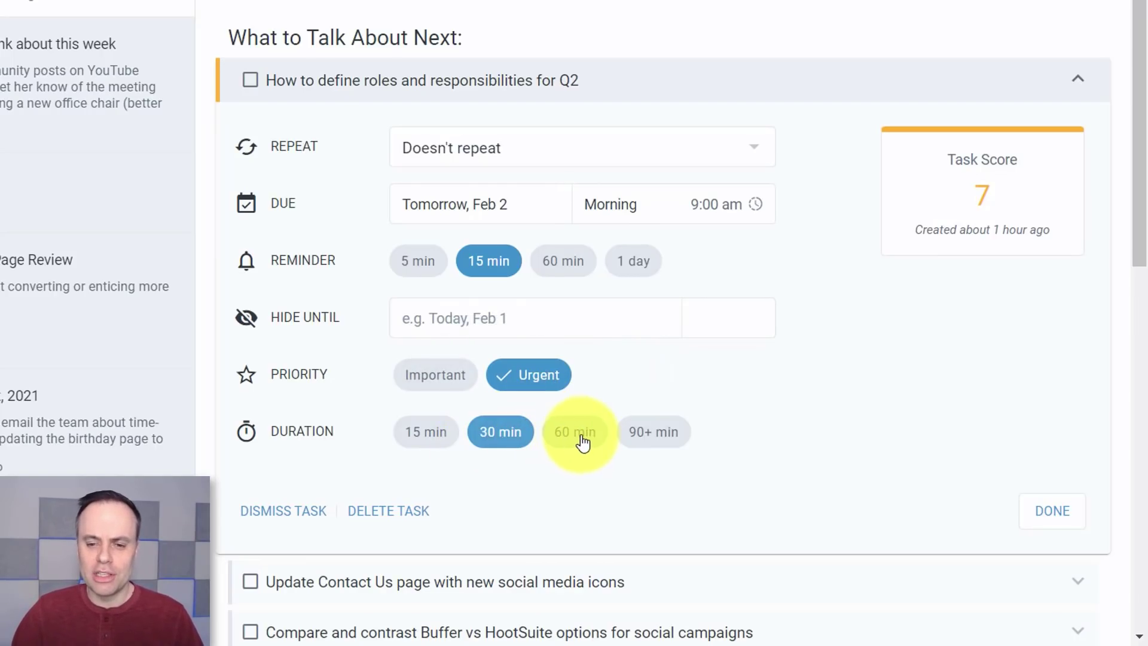
left_click(429, 439)
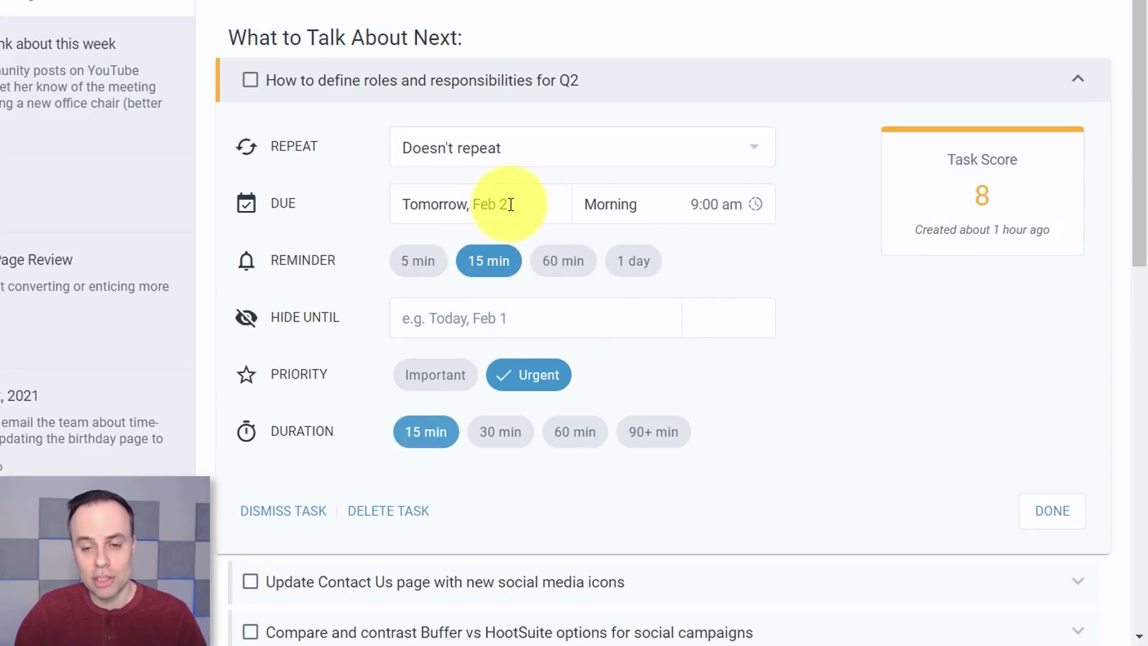
Make the Q2 roles task due today (Feb 1) and Important instead of Urgent.
left_click(462, 204)
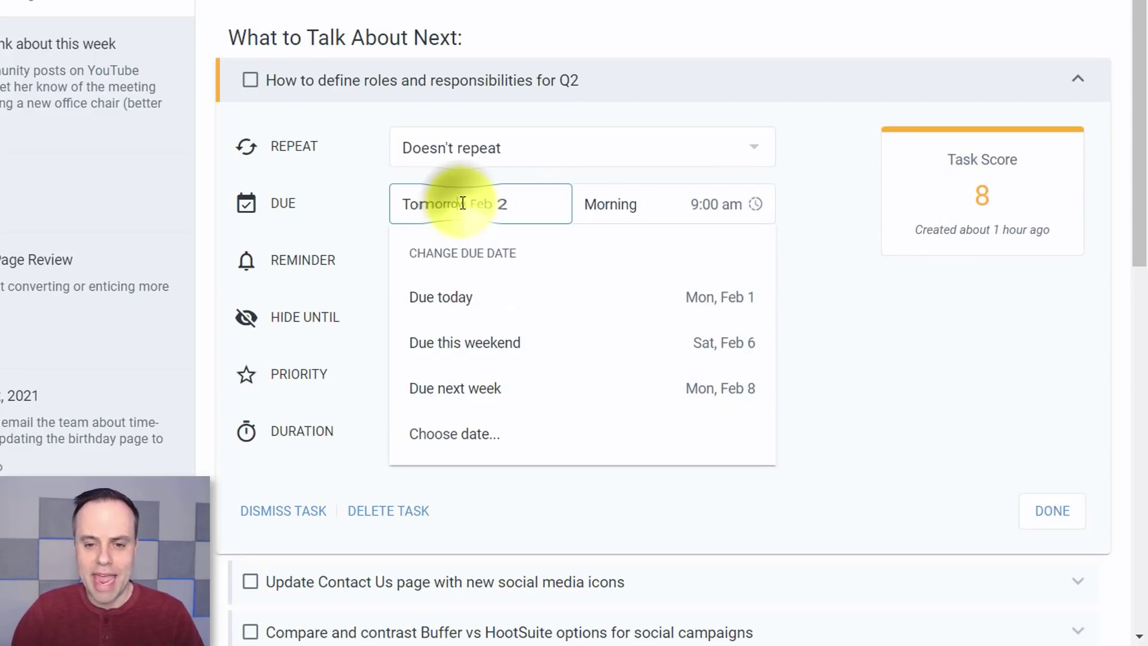
left_click(461, 298)
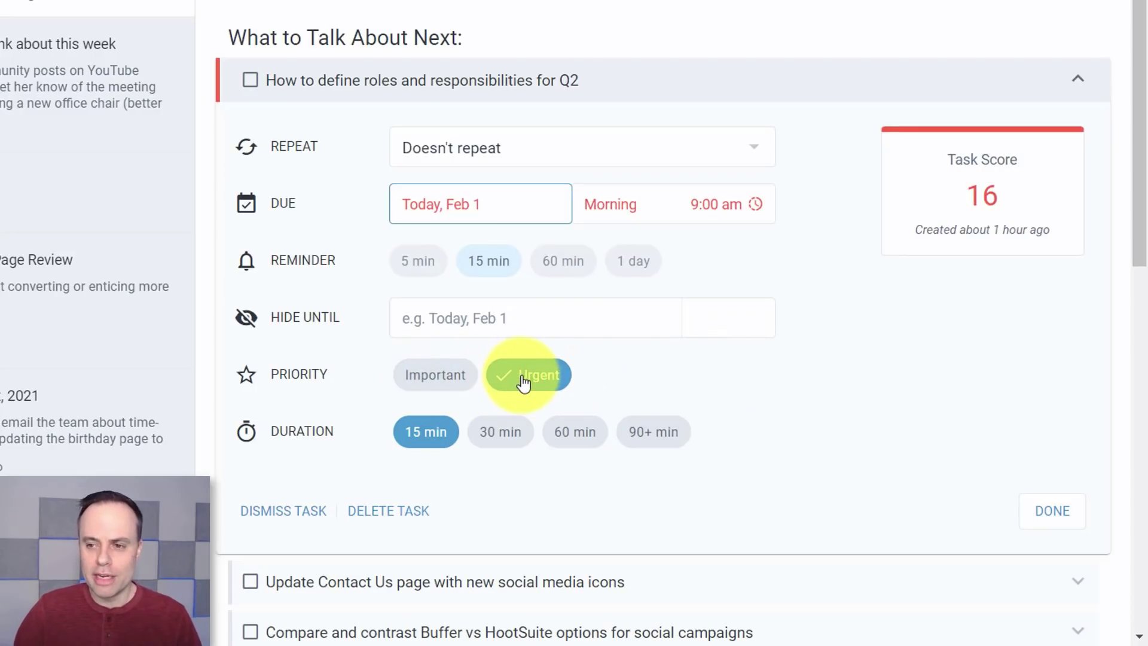
left_click(441, 379)
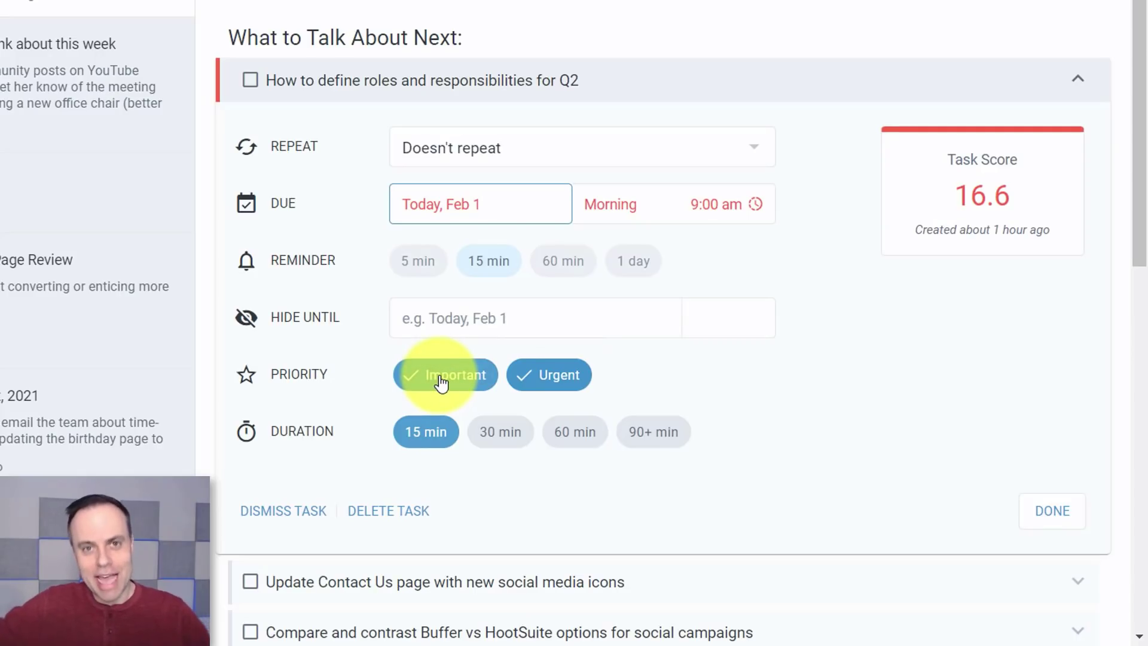
left_click(549, 380)
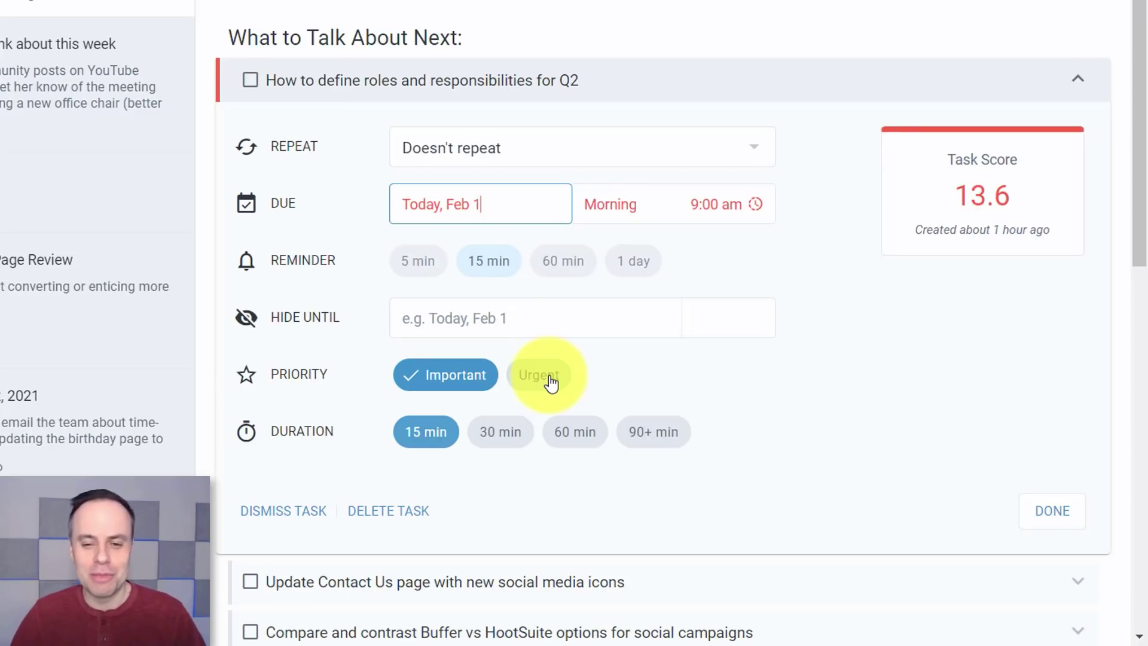
Collapse the Q2 roles task details and switch to the seven-task Tasks page.
left_click(1087, 88)
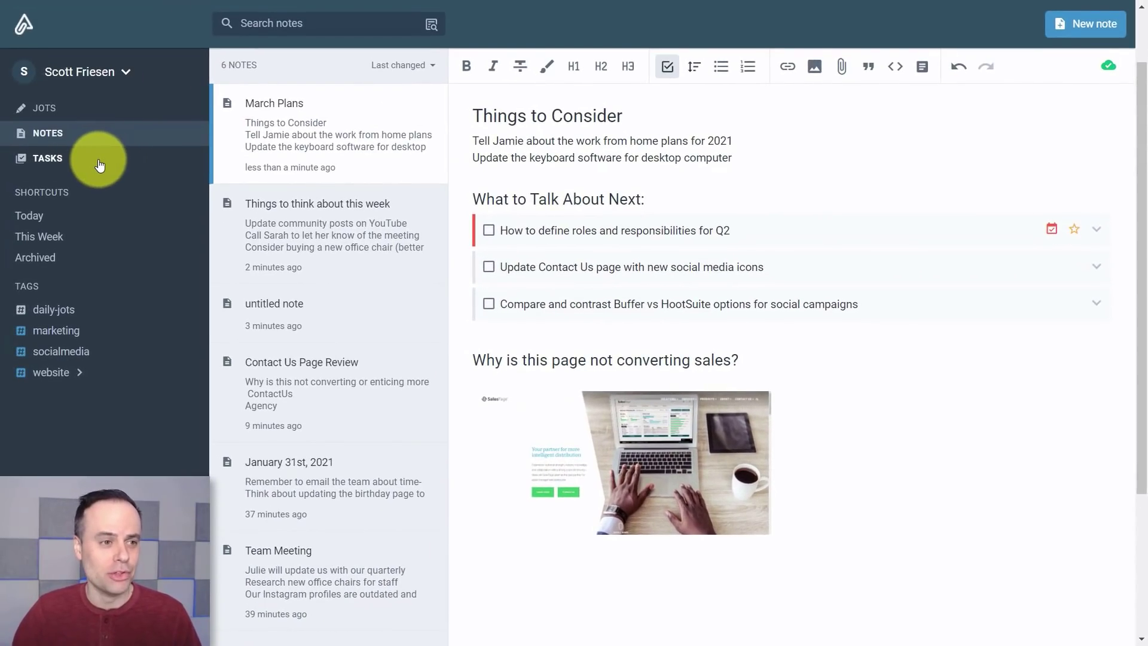
left_click(97, 160)
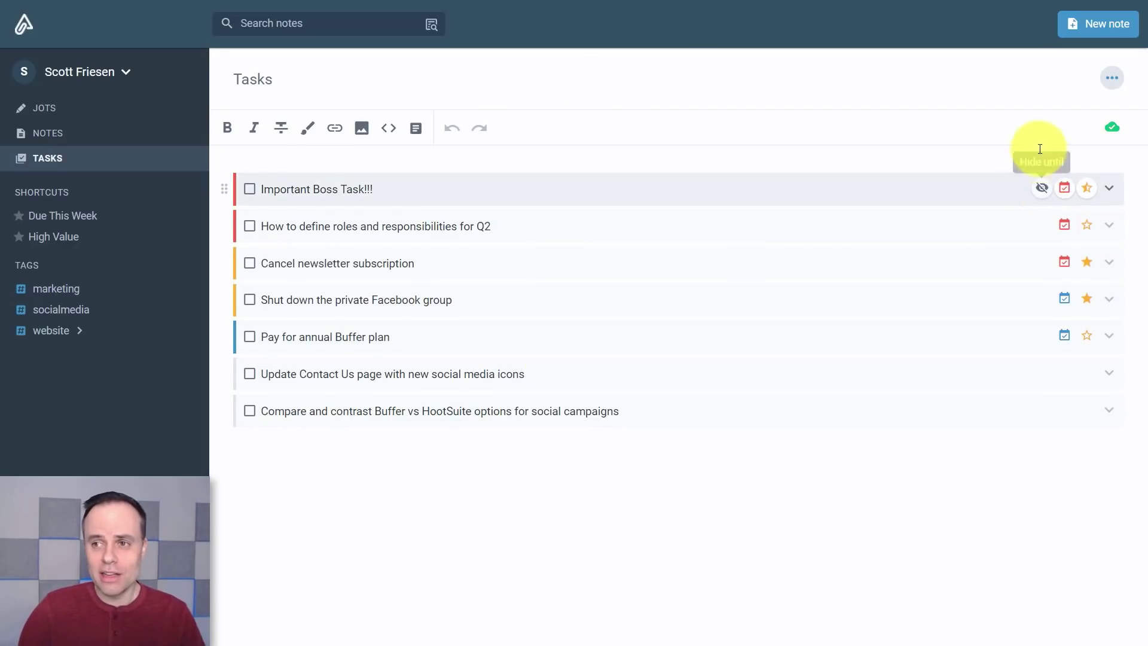
left_click(1114, 87)
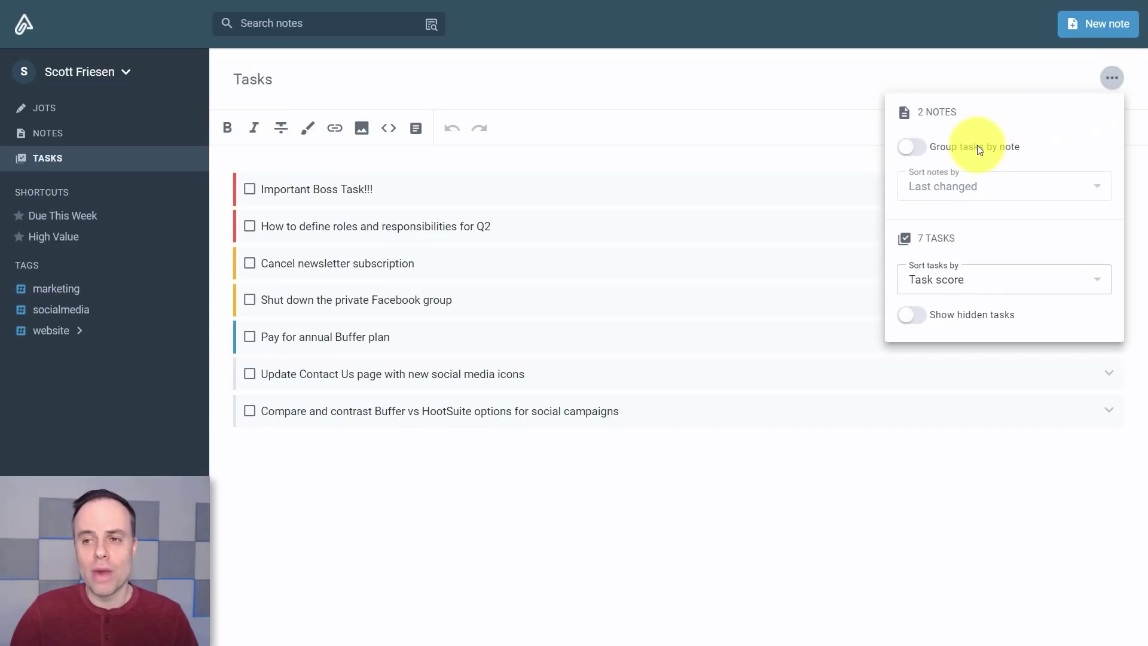
left_click(920, 151)
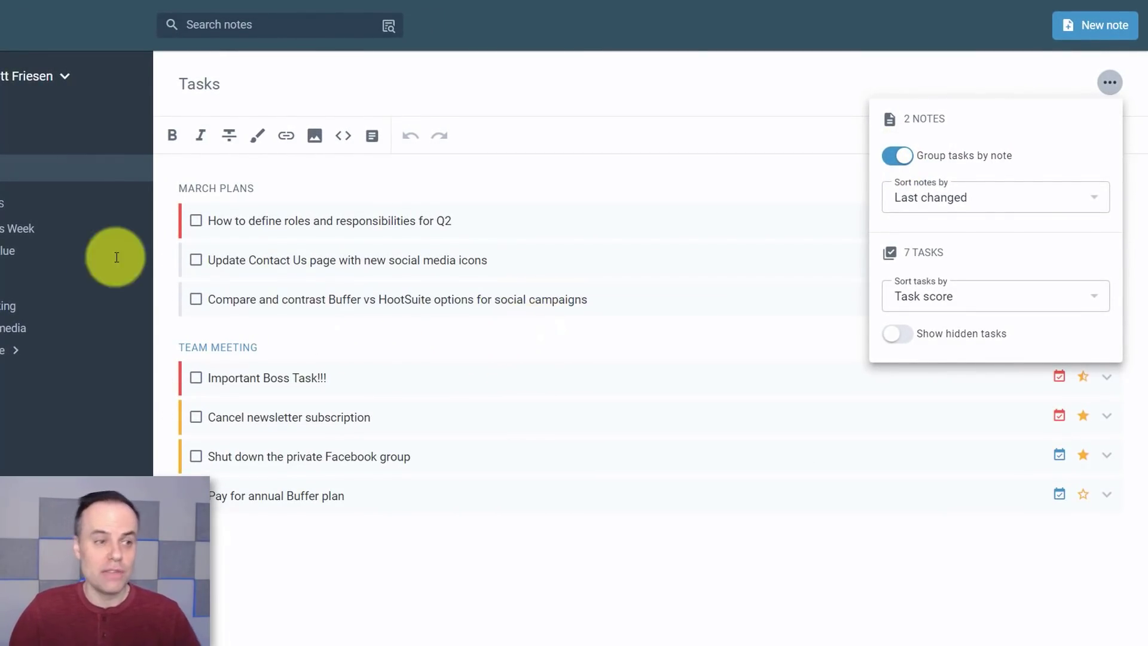
left_click(900, 158)
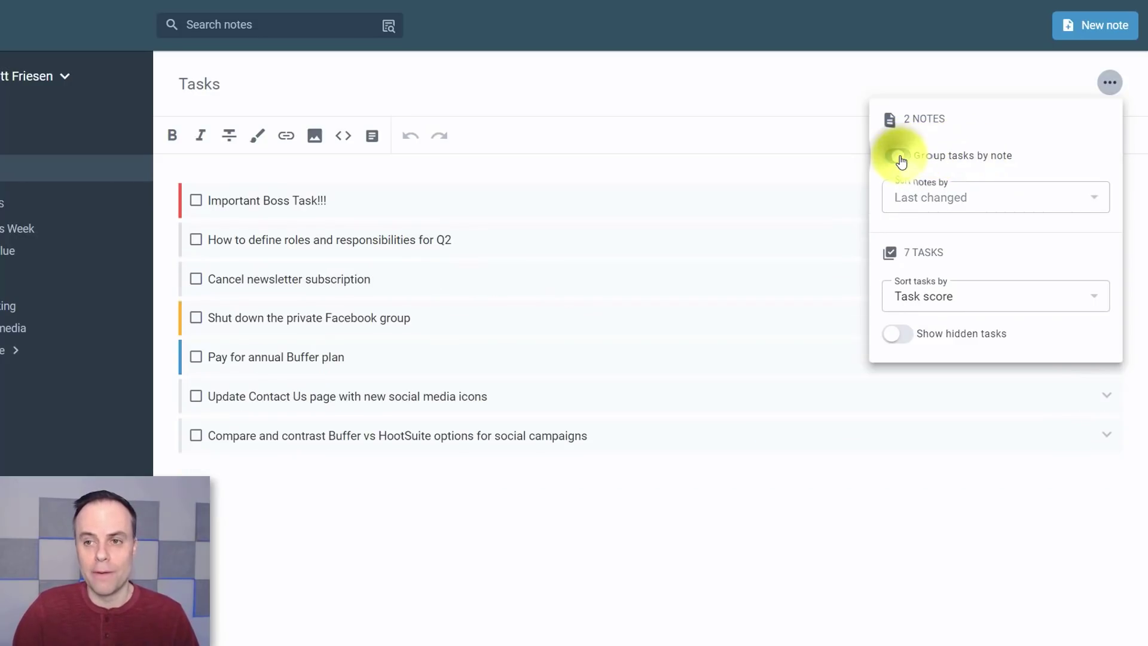
left_click(972, 302)
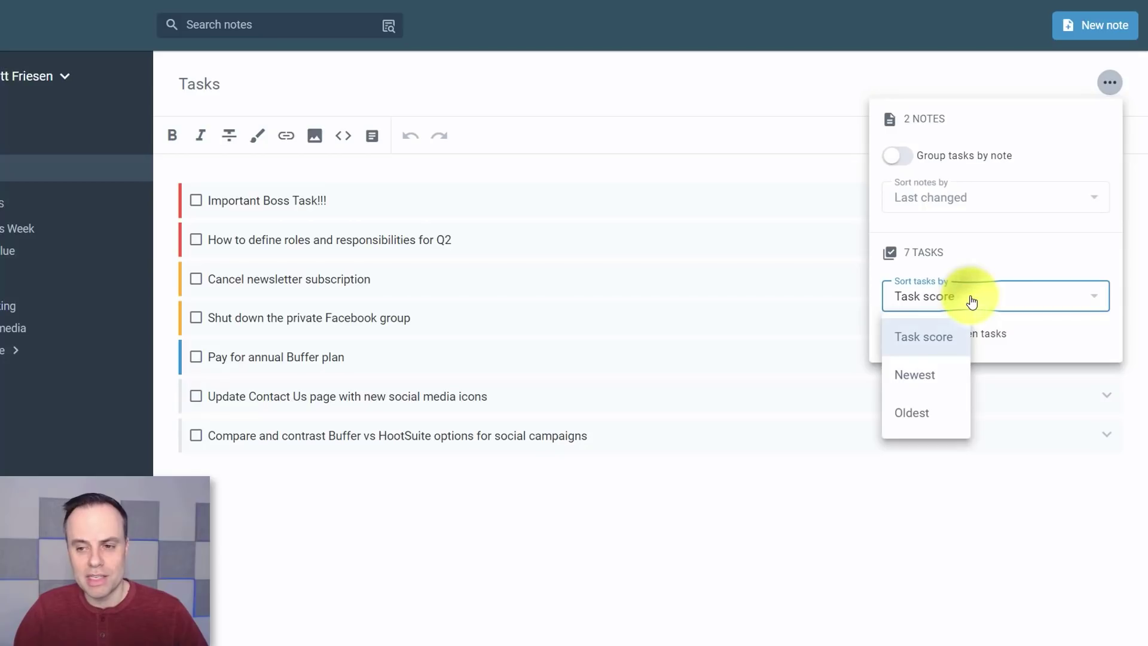
left_click(1024, 77)
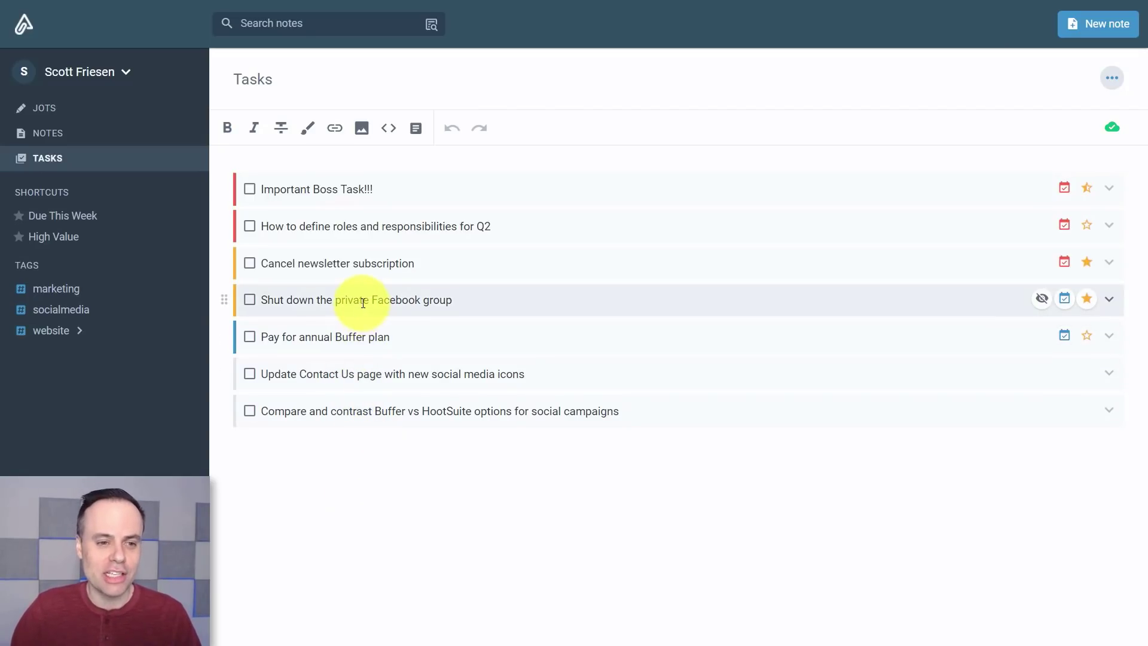
Move the 'Shut down the private Facebook group' task to the top of the Tasks list.
left_click_drag(221, 297, 222, 158)
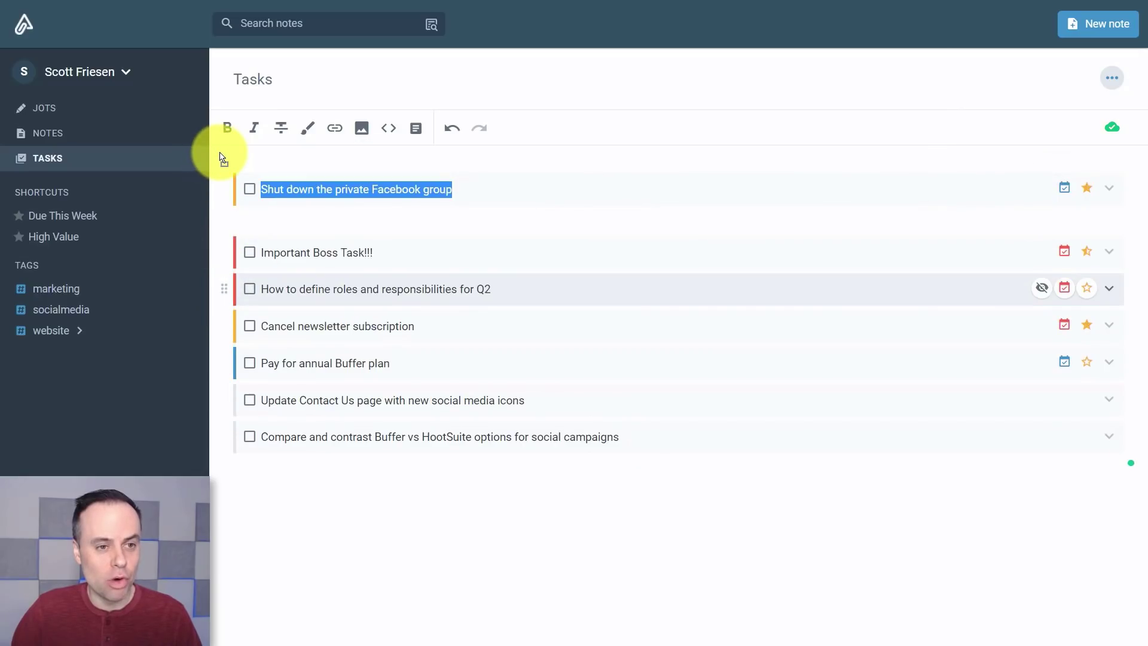
left_click(480, 215)
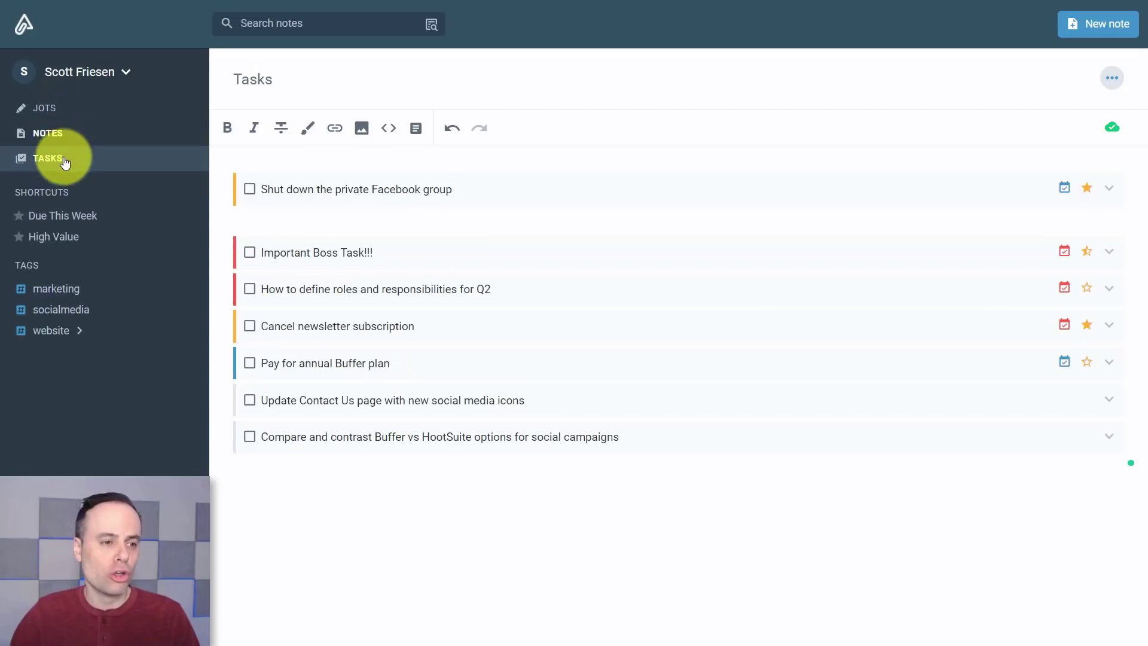
Filter tasks by Due This Week and High Value, then filter the notes list to Today and This Week.
left_click(57, 217)
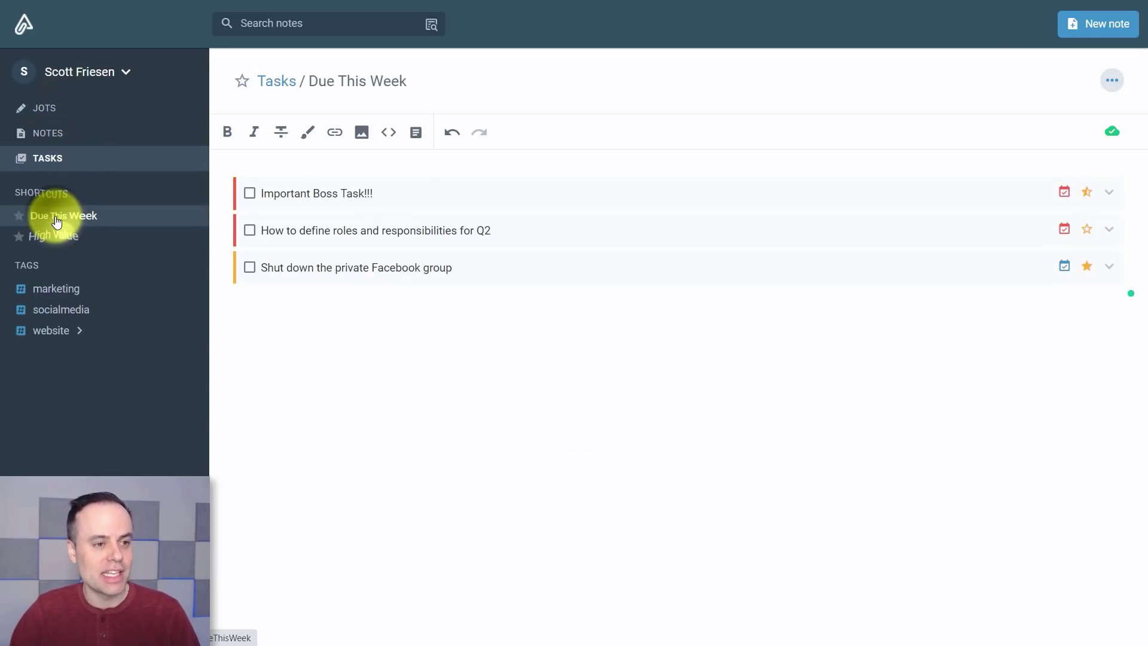
left_click(63, 237)
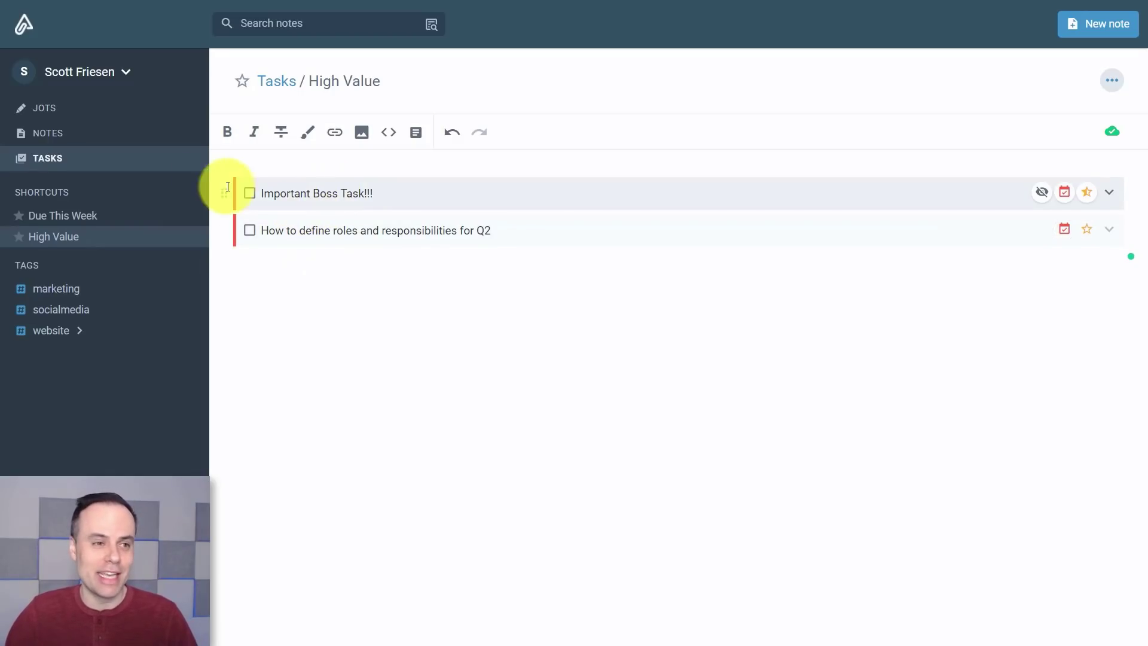
left_click(55, 134)
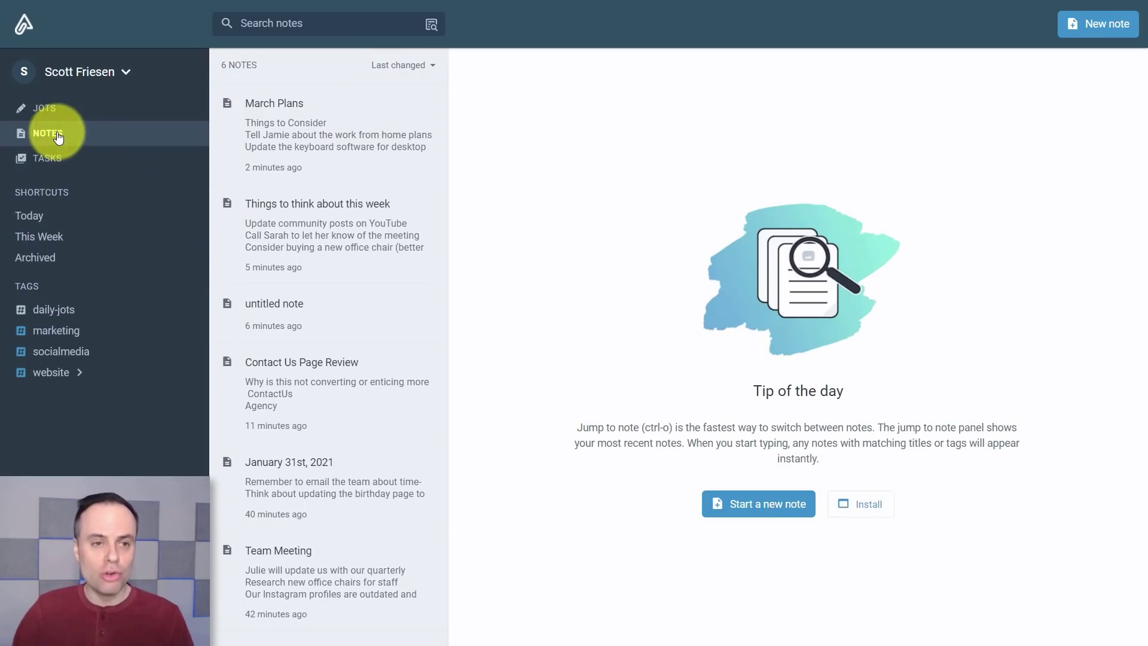
left_click(34, 223)
left_click(37, 237)
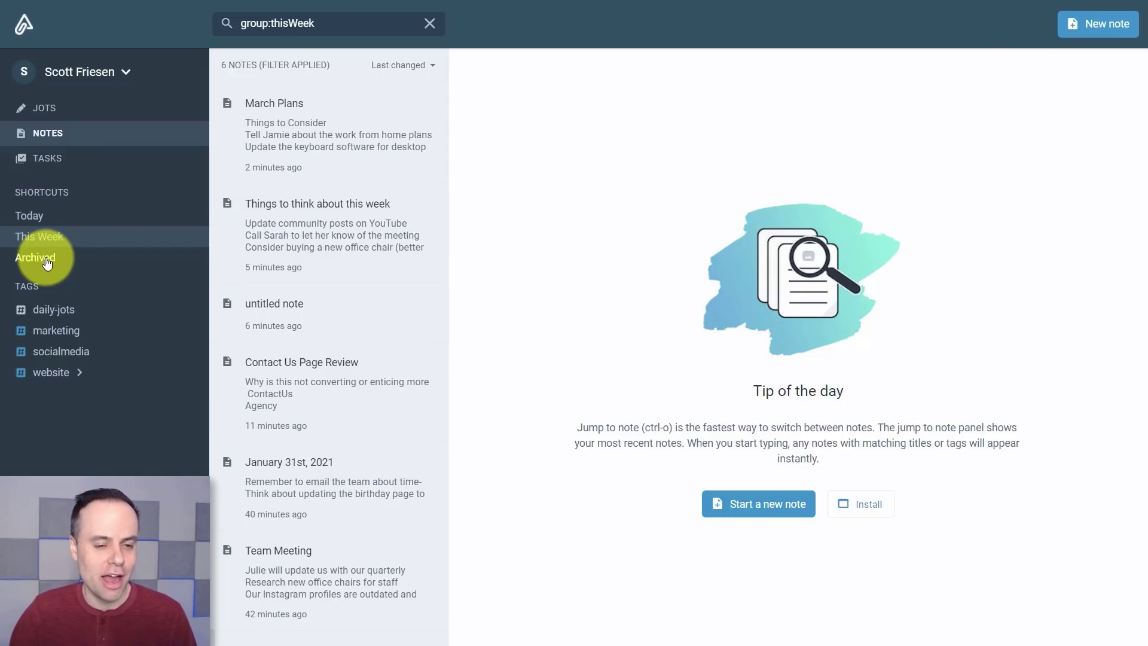
Open the Contact Us Page Review note and shrink its ContactUs screenshot.
left_click(270, 362)
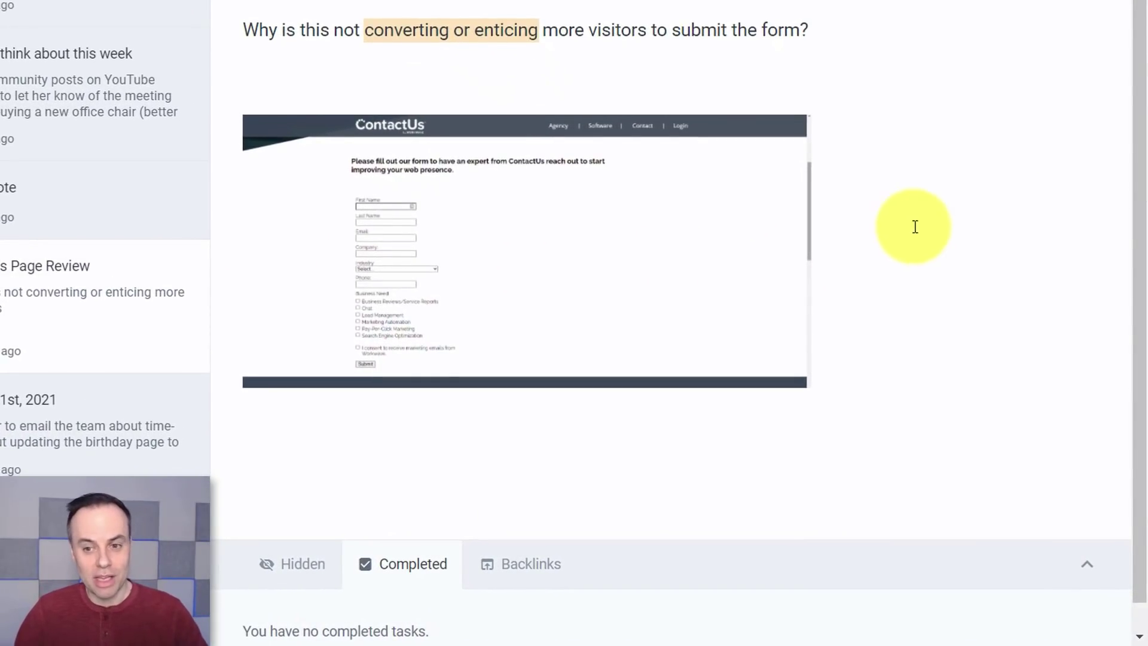
left_click(697, 259)
left_click_drag(793, 371, 679, 318)
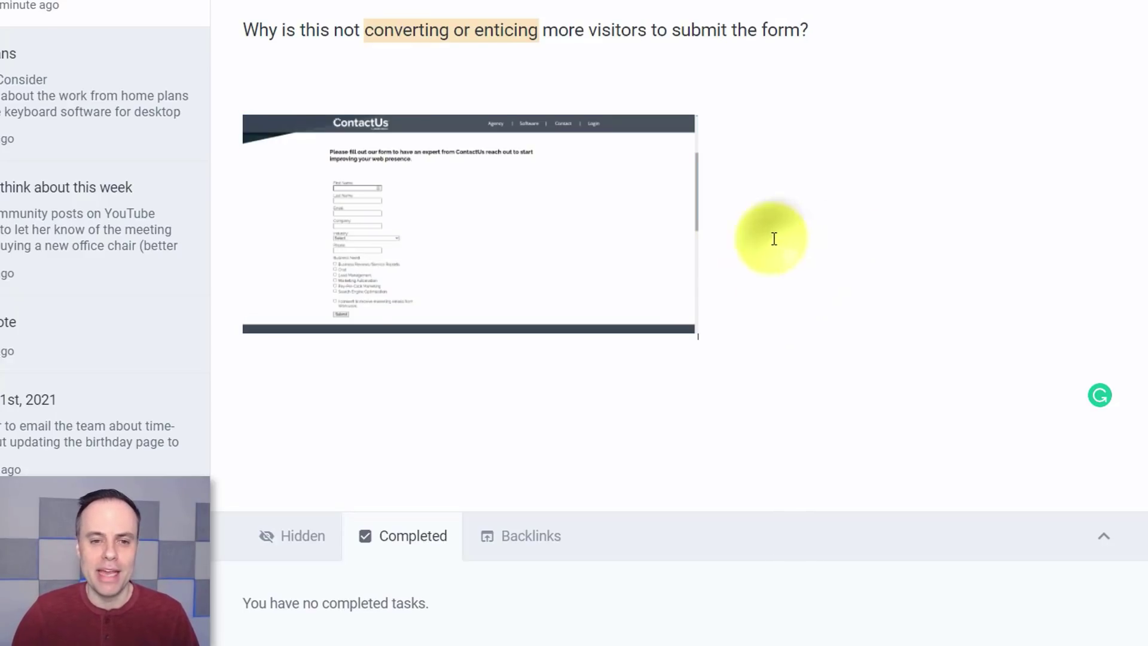
Extract the screenshot's text into the note below the image.
left_click(259, 129)
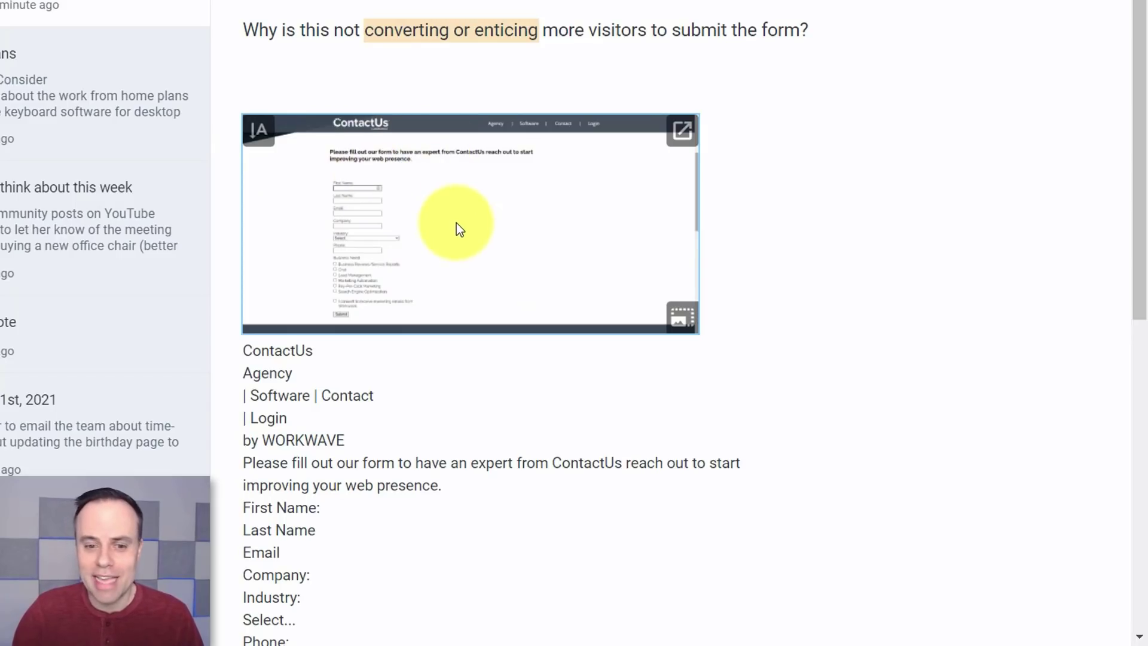
scroll(457, 224, "down", 3)
scroll(456, 226, "up", 3)
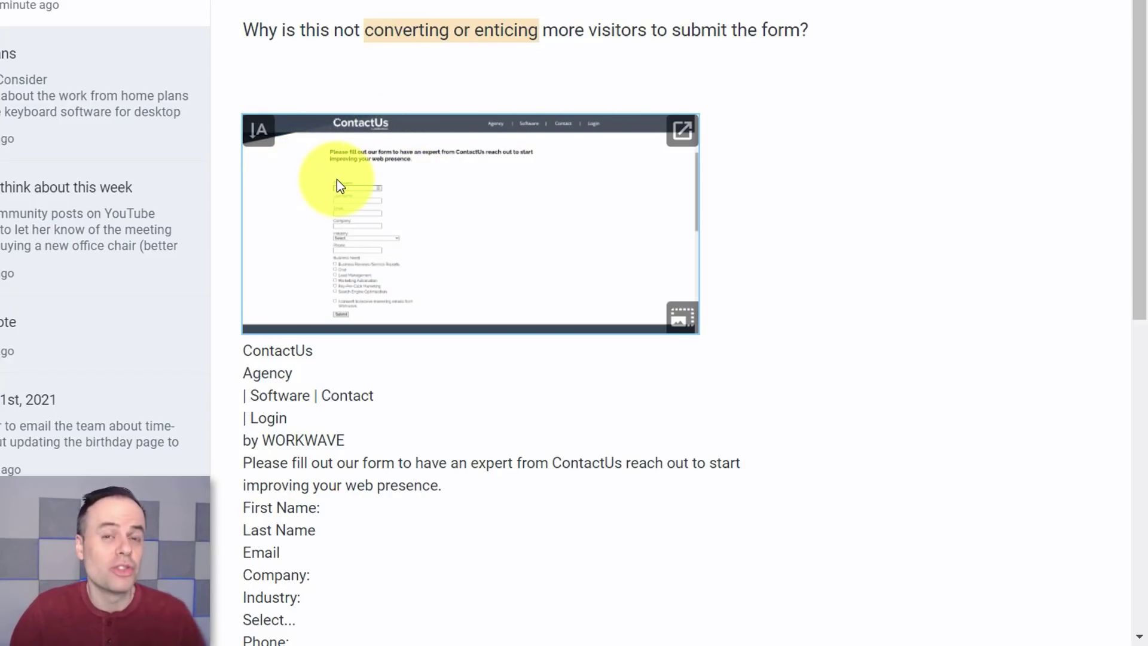
scroll(371, 235, "down", 3)
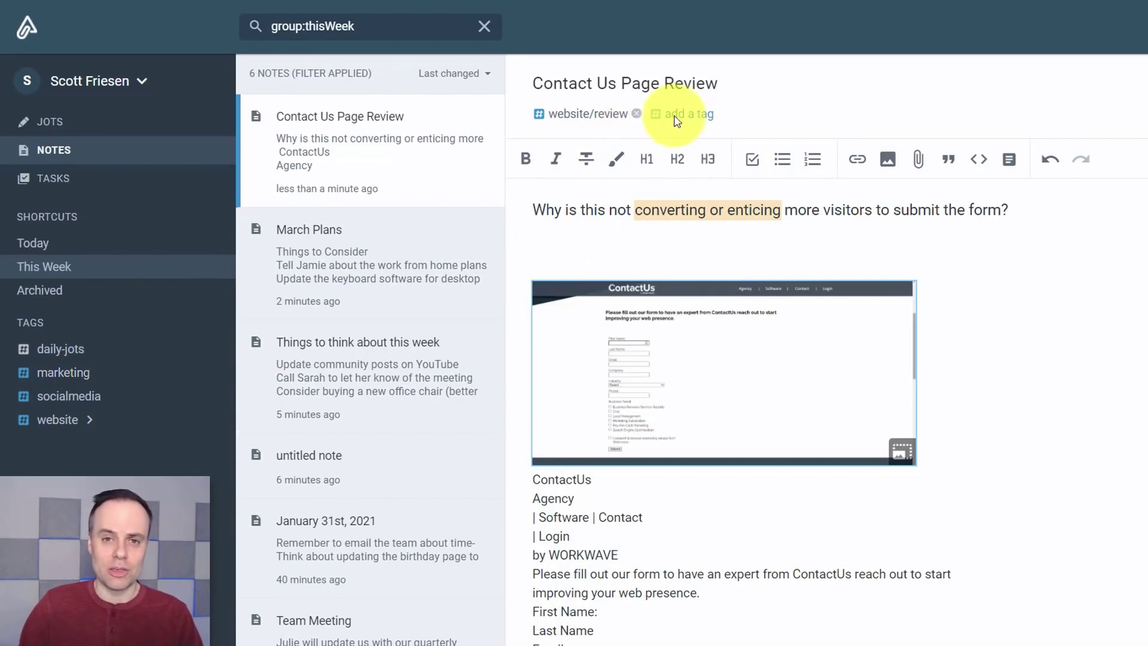
Tag the Contact Us Page Review note with marketing.
left_click(696, 115)
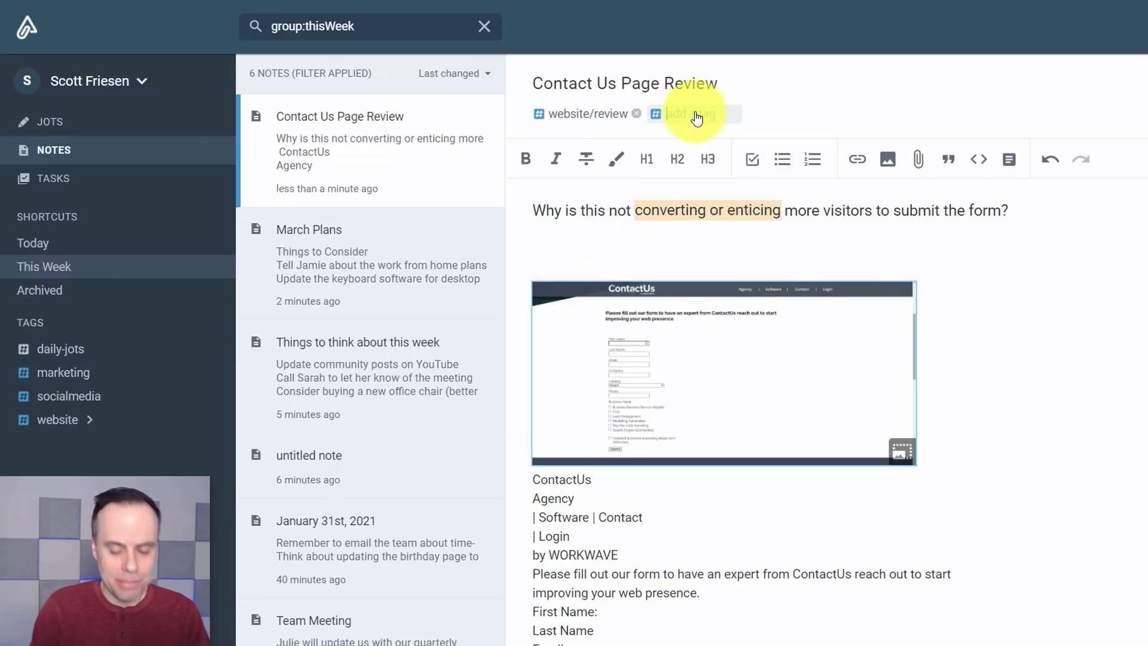
type("ma")
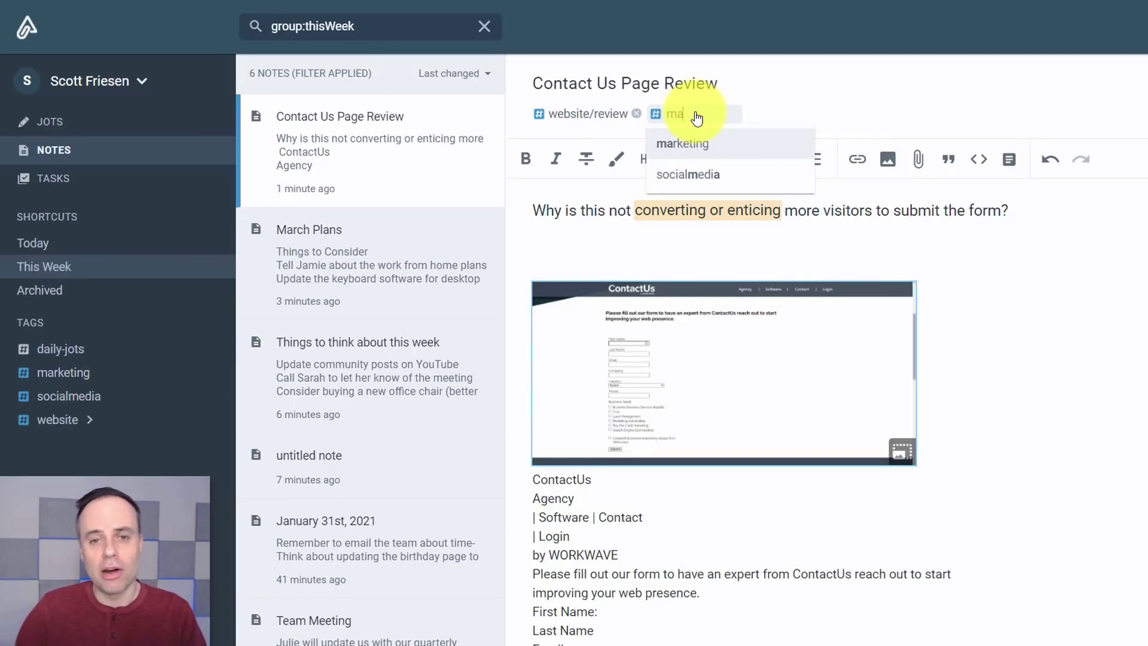
left_click(698, 151)
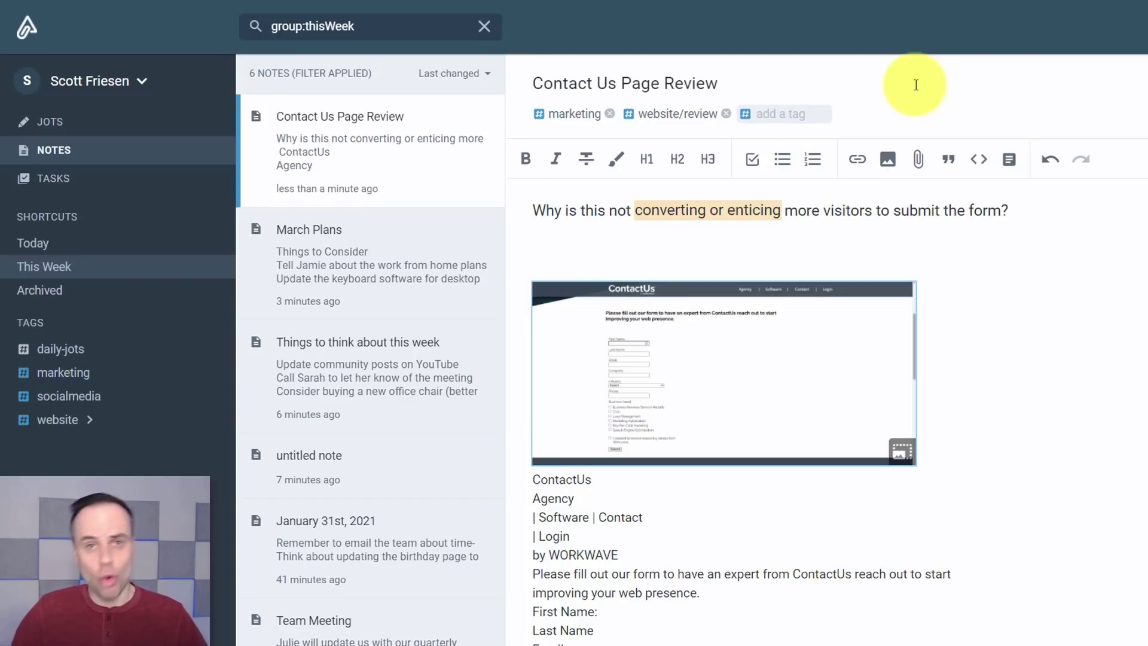
Filter the notes list through website and website/review down to the website/tasks tag.
left_click(60, 422)
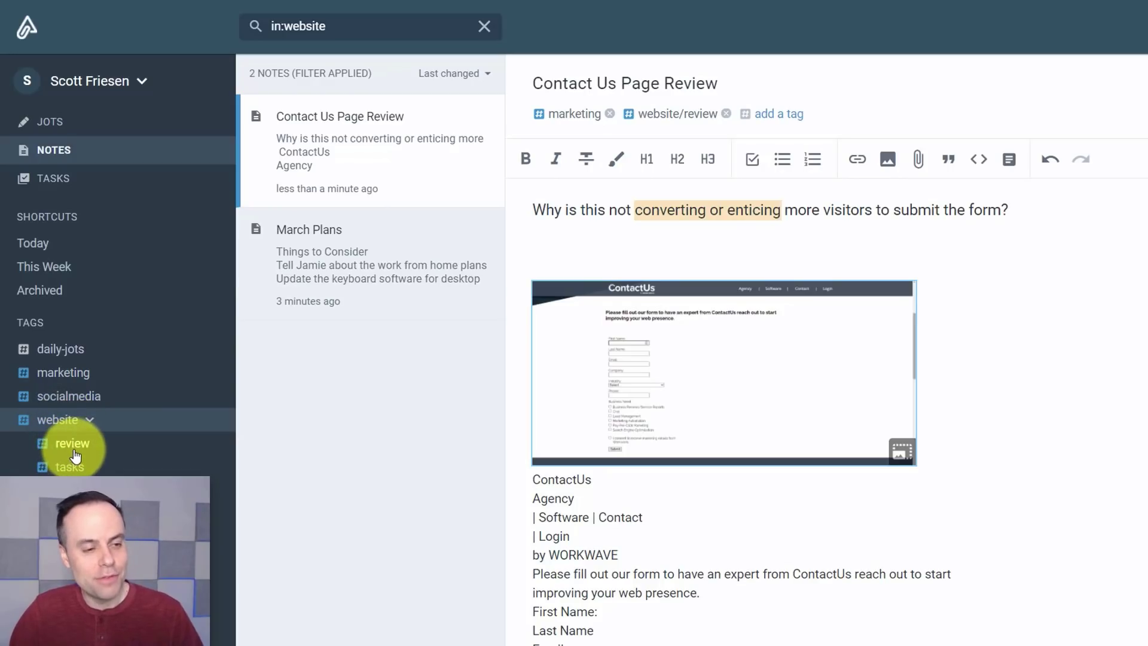
left_click(72, 446)
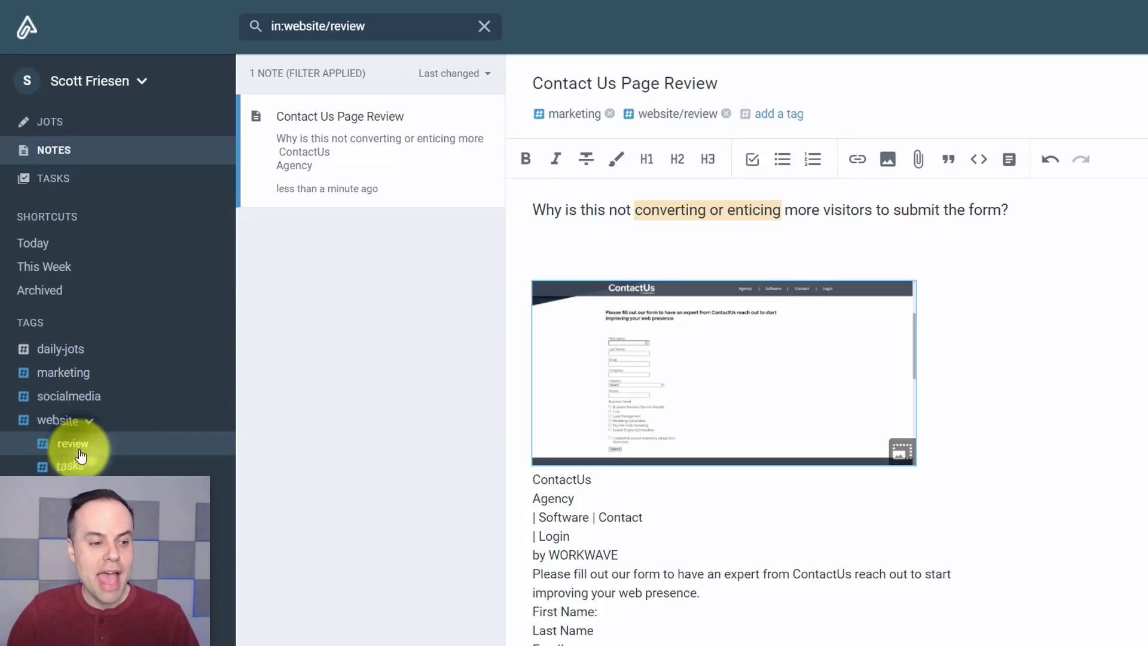
left_click(73, 468)
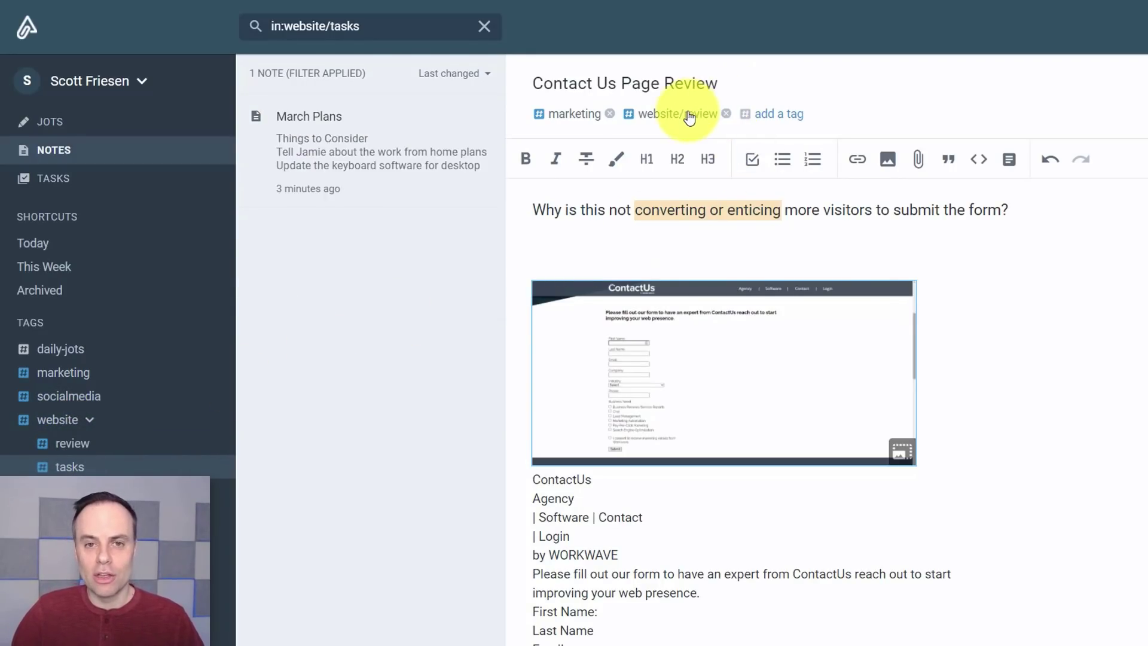